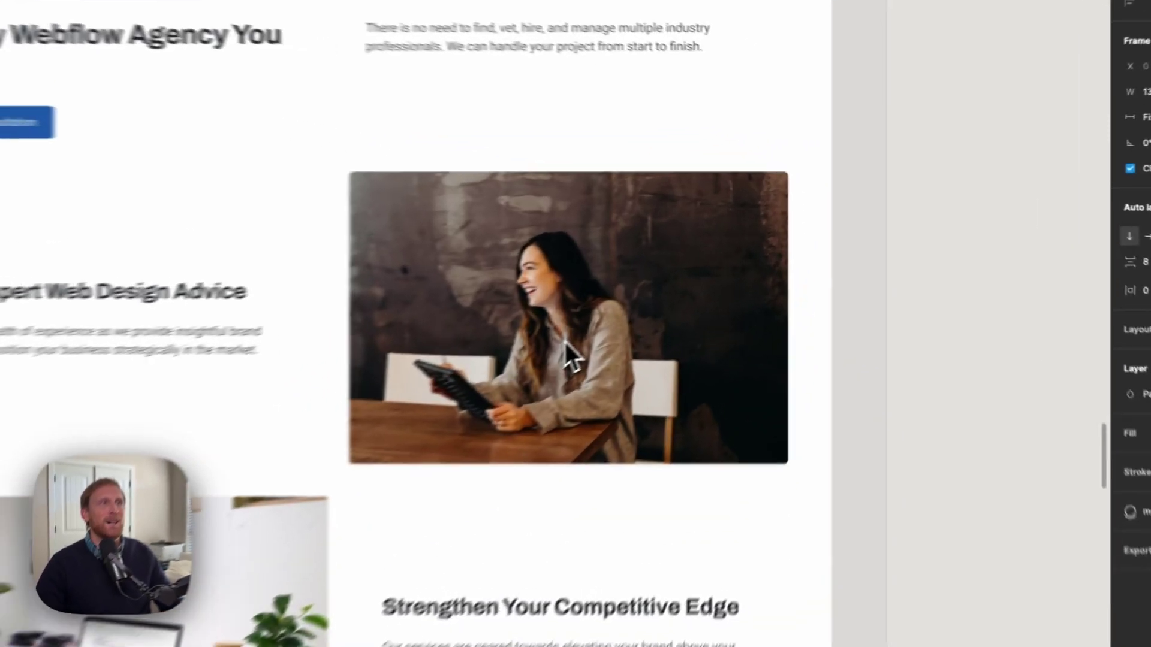
Step: Copy the woman-with-tablet photo's CSS from Figma, then bring up the blank new note
right_click(736, 272)
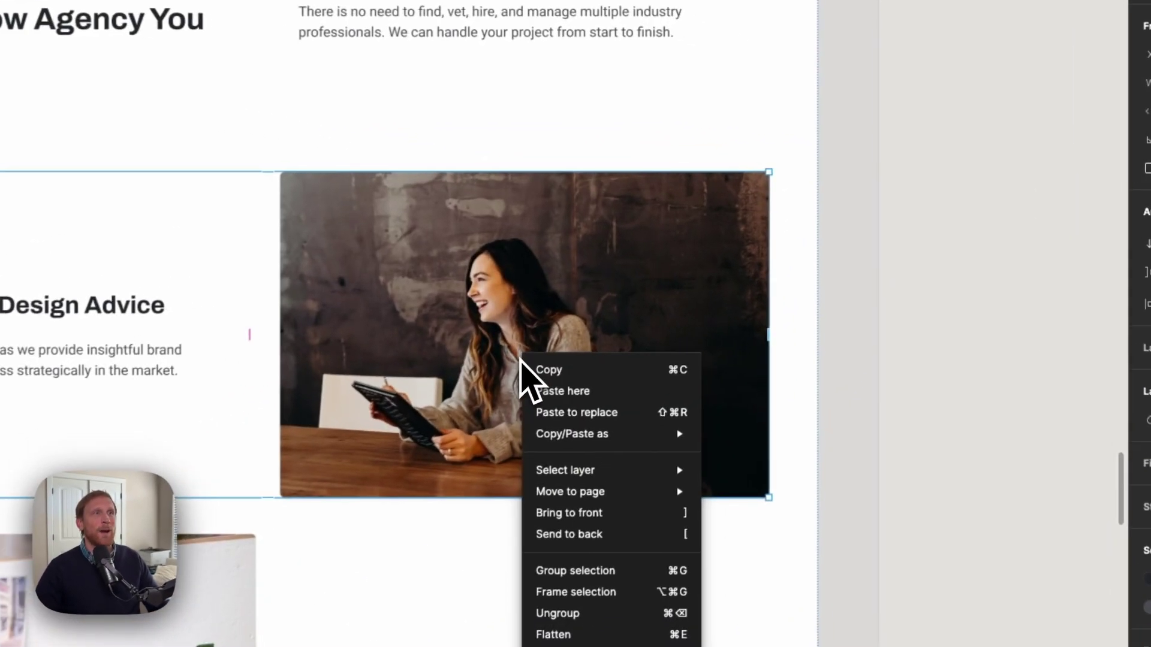
left_click(724, 264)
double_click(492, 353)
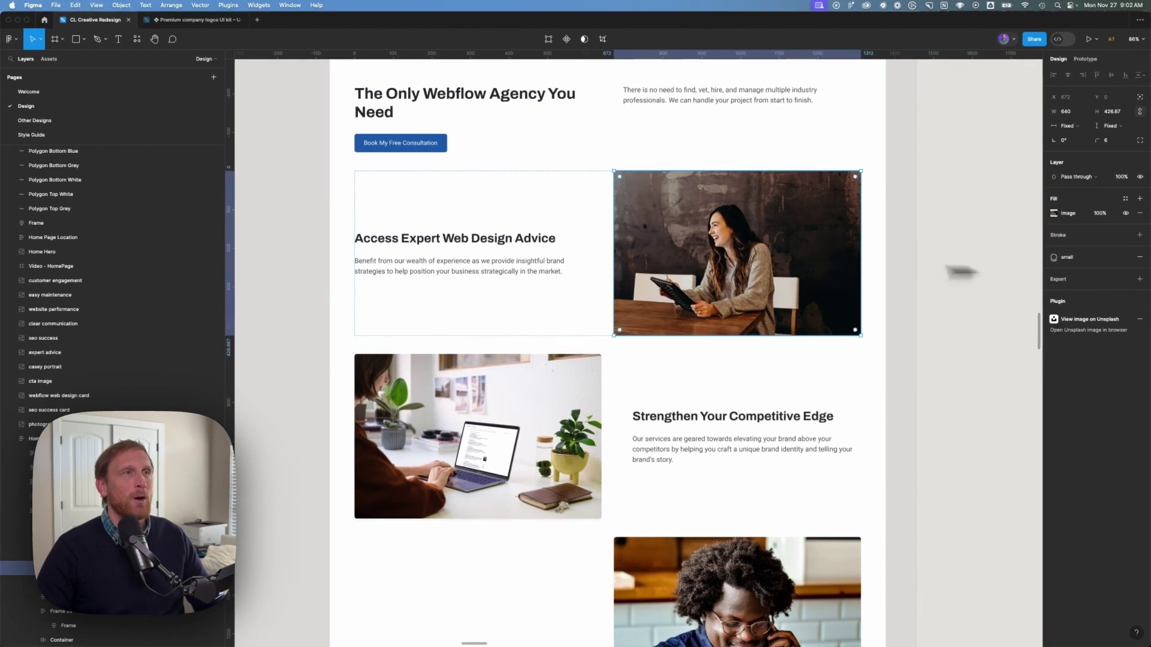
right_click(755, 262)
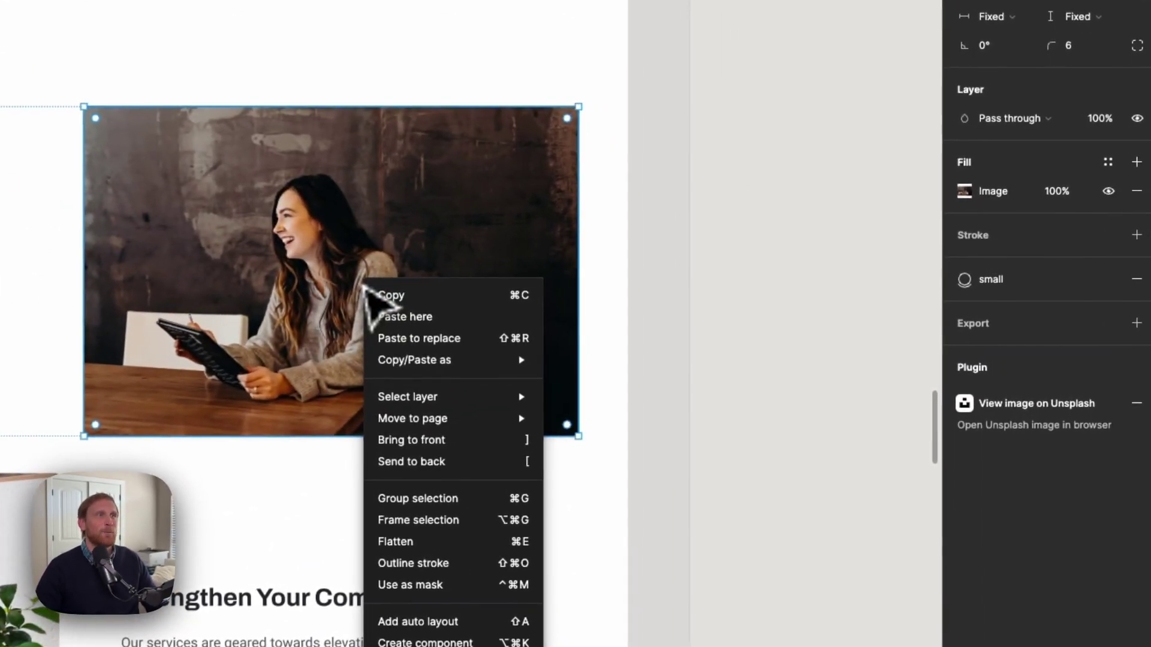
mouse_move(411, 360)
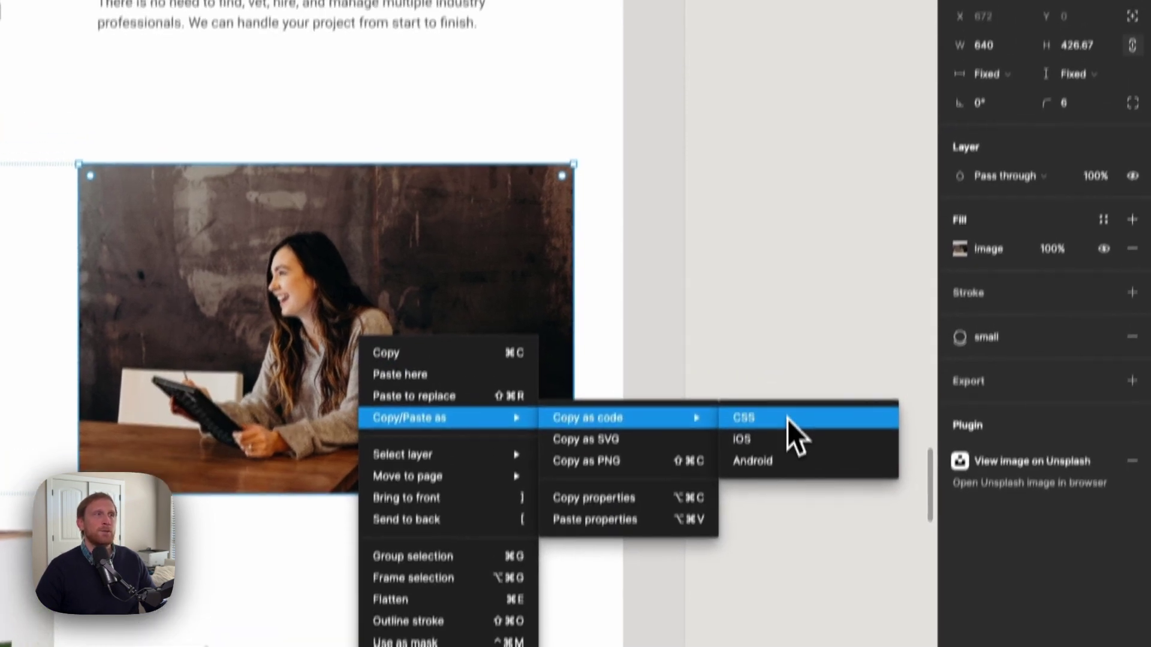
left_click(792, 362)
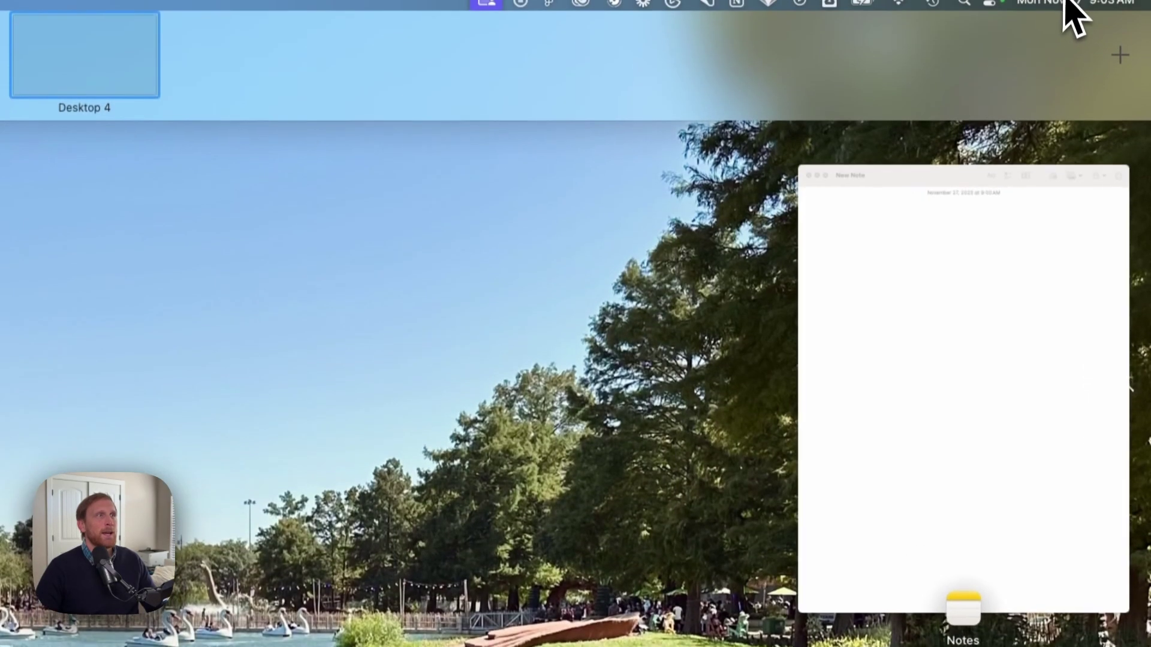
left_click(959, 270)
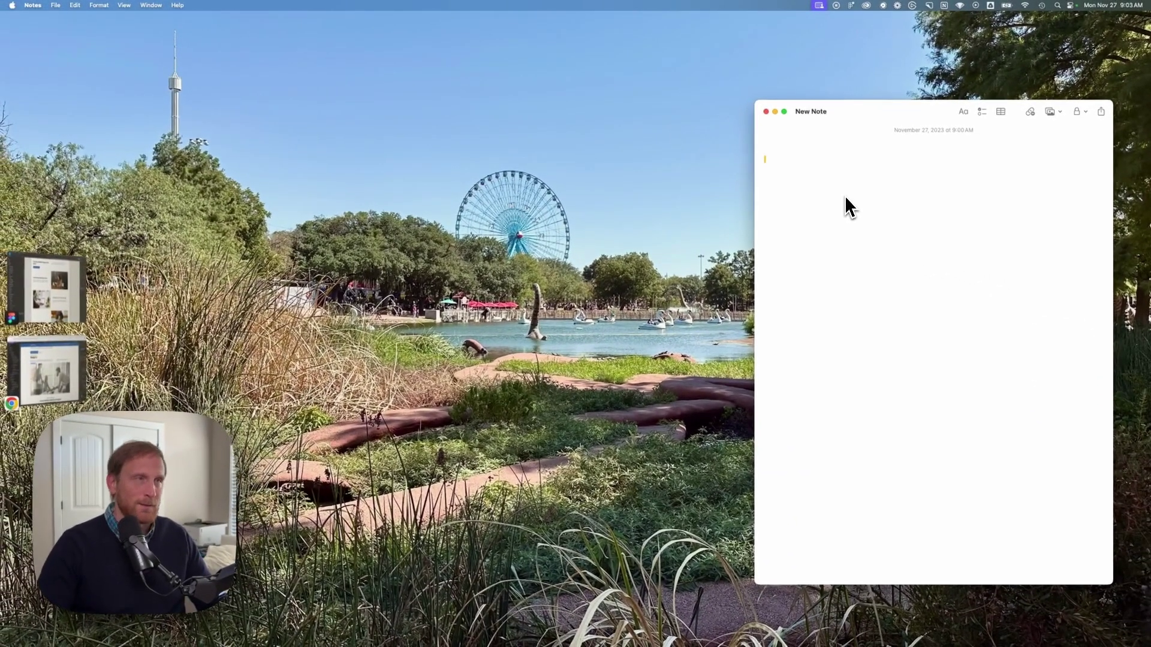
Step: Paste the photo's Figma CSS into the note and select its box-shadow declaration line
type("/* Placeholder / Image */  width: 640px; height: 426.67px;  background: url(.jpg); /* small */ box-shadow: 0px 4px 8px -2px rgba(0, 0, 0, 0.1), 0px 2px 4px -2px rgba(0, 0, 0, 0.06); border-radius: 6px;  /* Inside auto layout */ flex: none; order: 1; flex-grow: 0;")
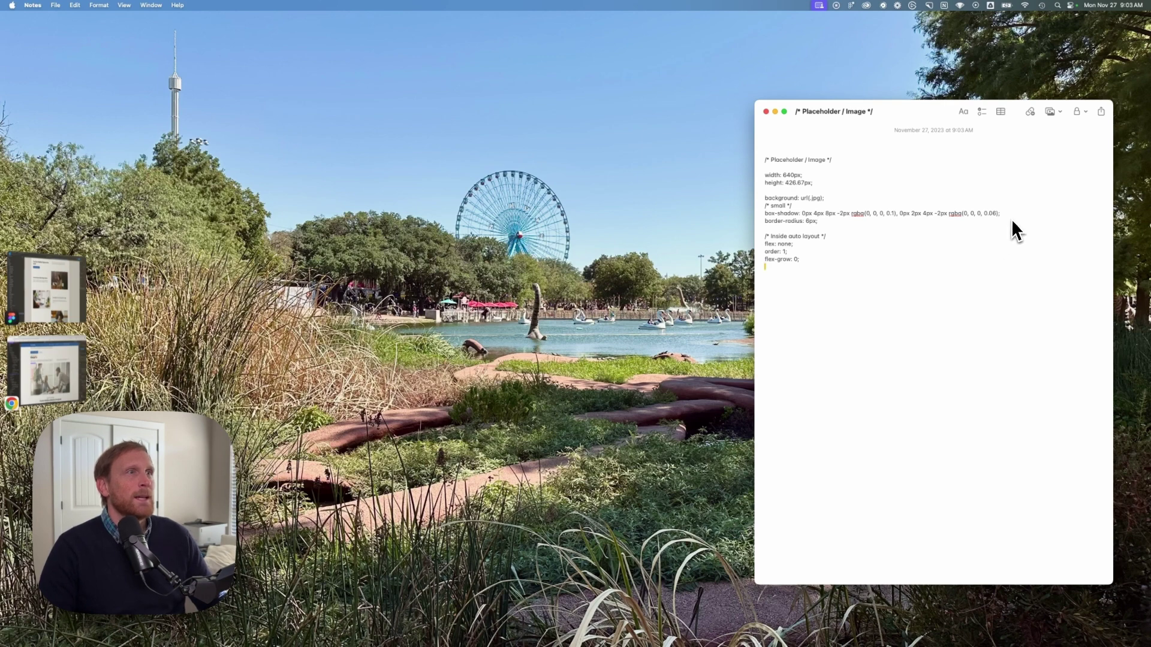
left_click_drag(1001, 214, 766, 216)
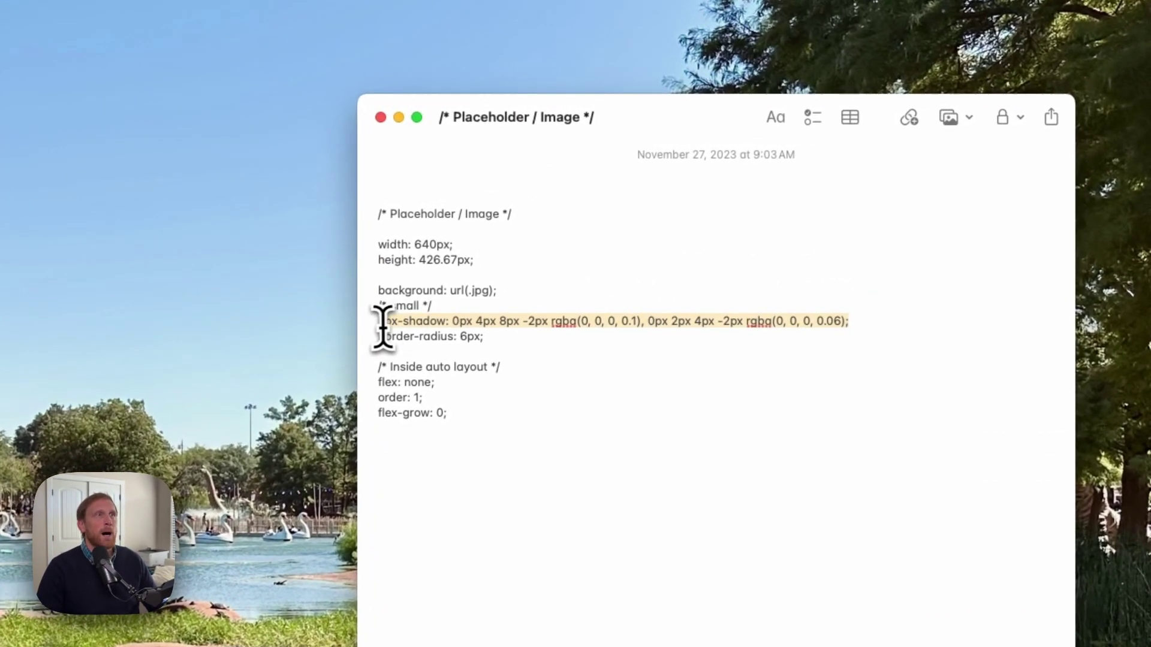
left_click_drag(381, 327, 372, 328)
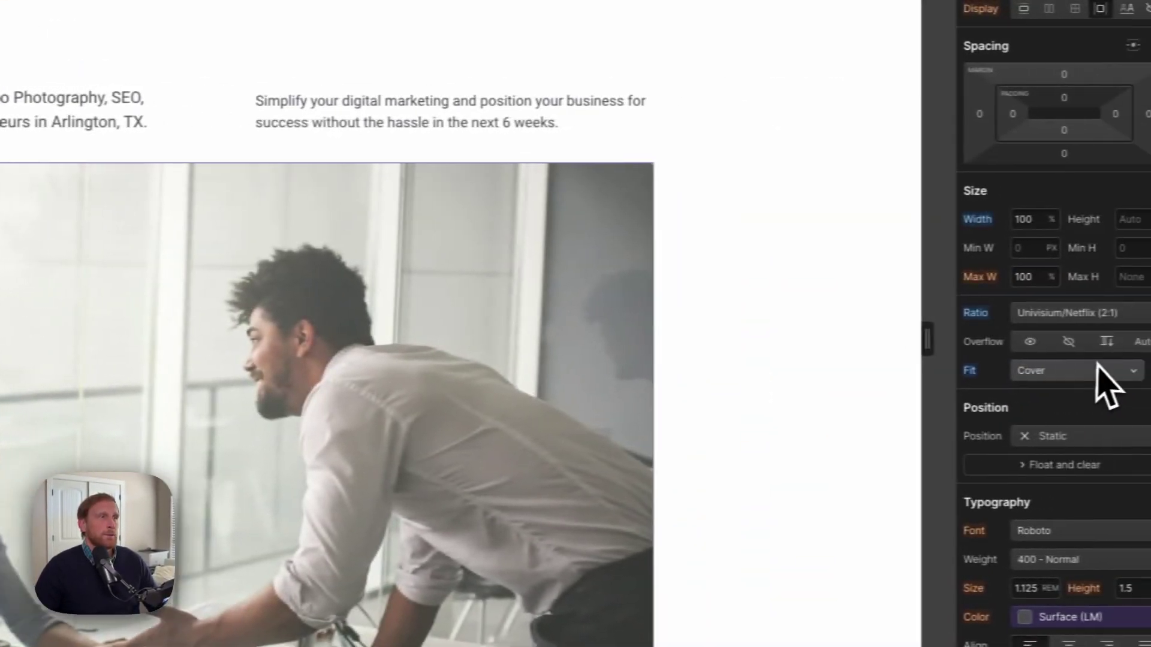
Step: Add an outer box shadow to the hero image: distance 2px, blur 5px, size 0
scroll(1085, 385, "down", 5)
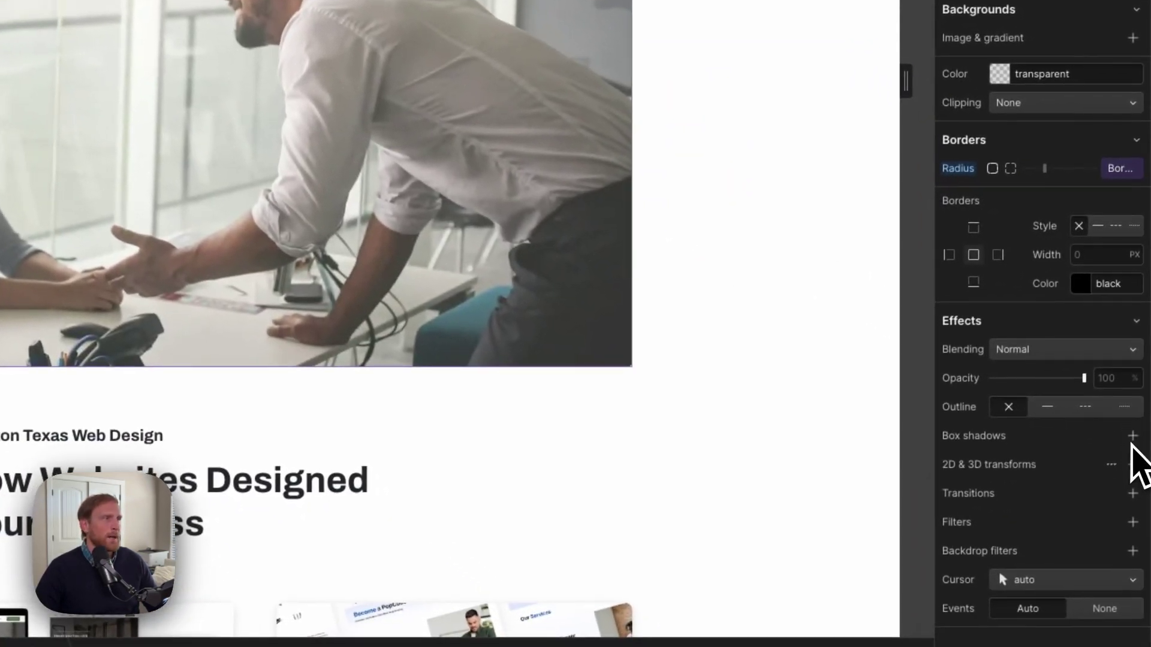
left_click(1132, 436)
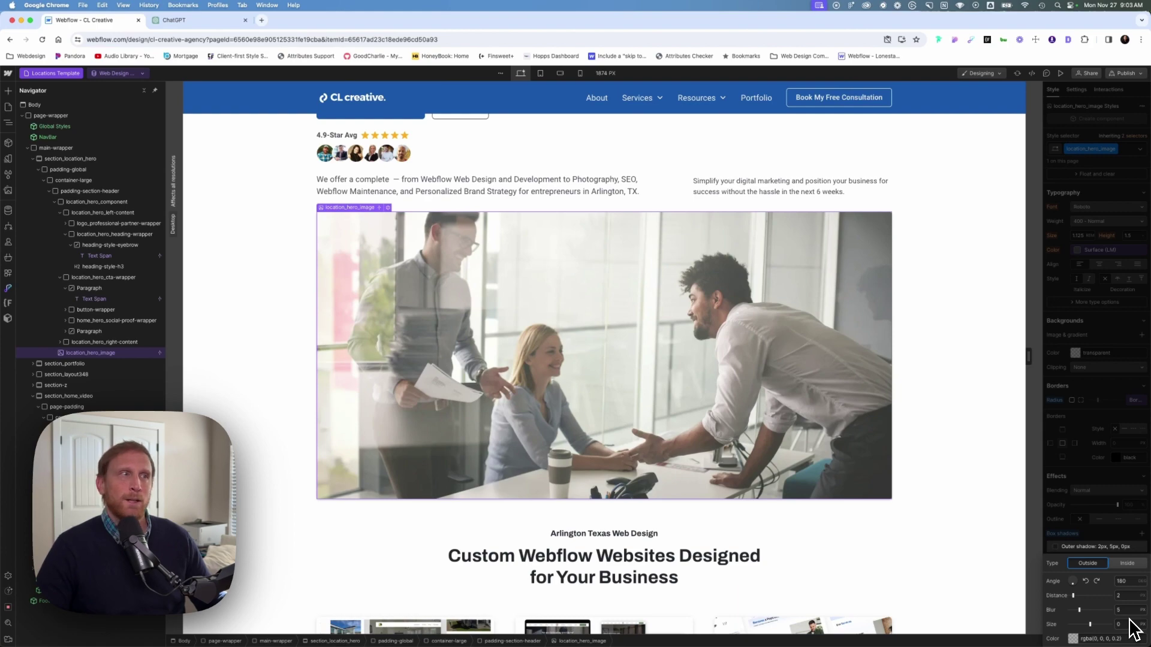
Step: Close the shadow settings and open the global-styles HTML embed's custom code editor
left_click(1097, 547)
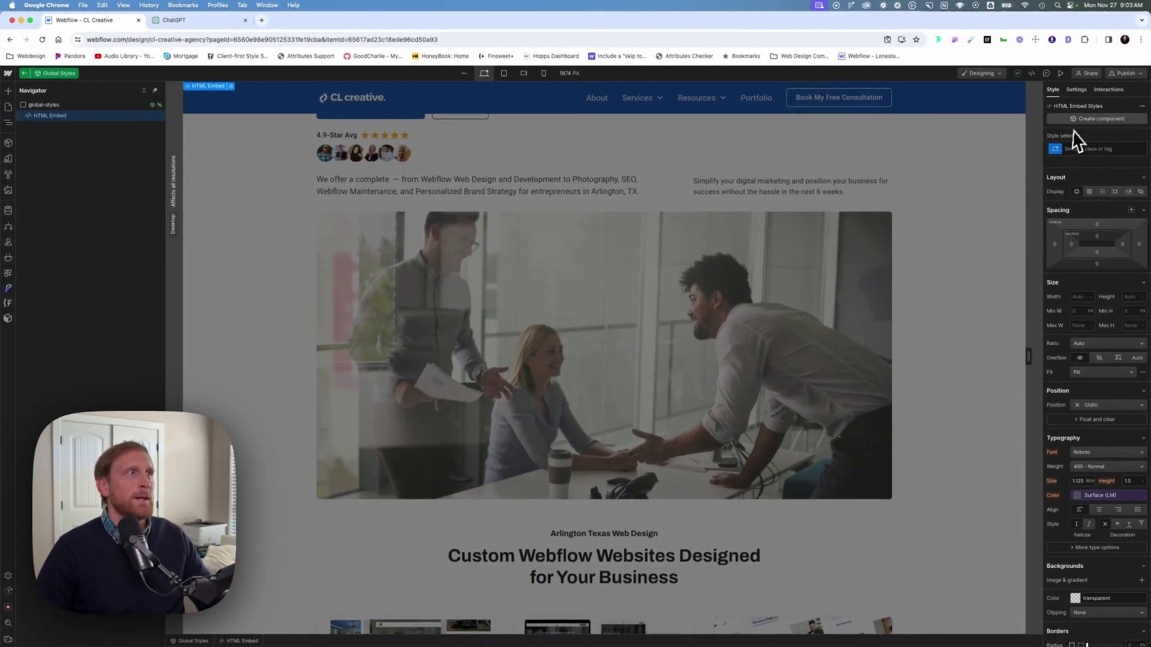
left_click(1085, 118)
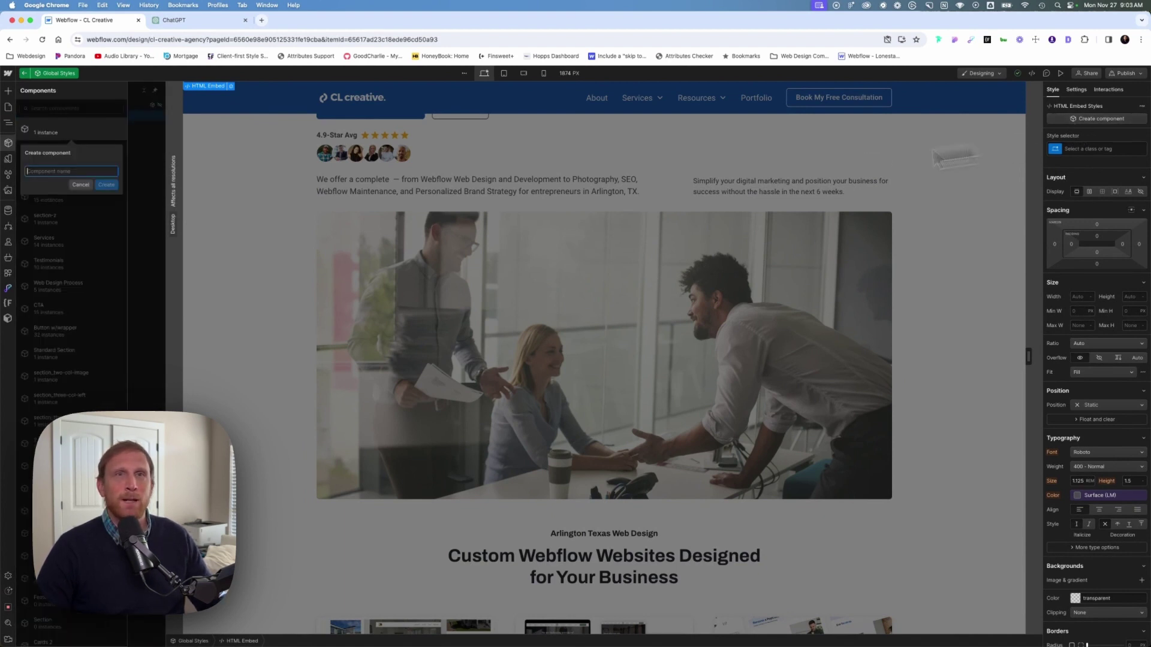
left_click(84, 185)
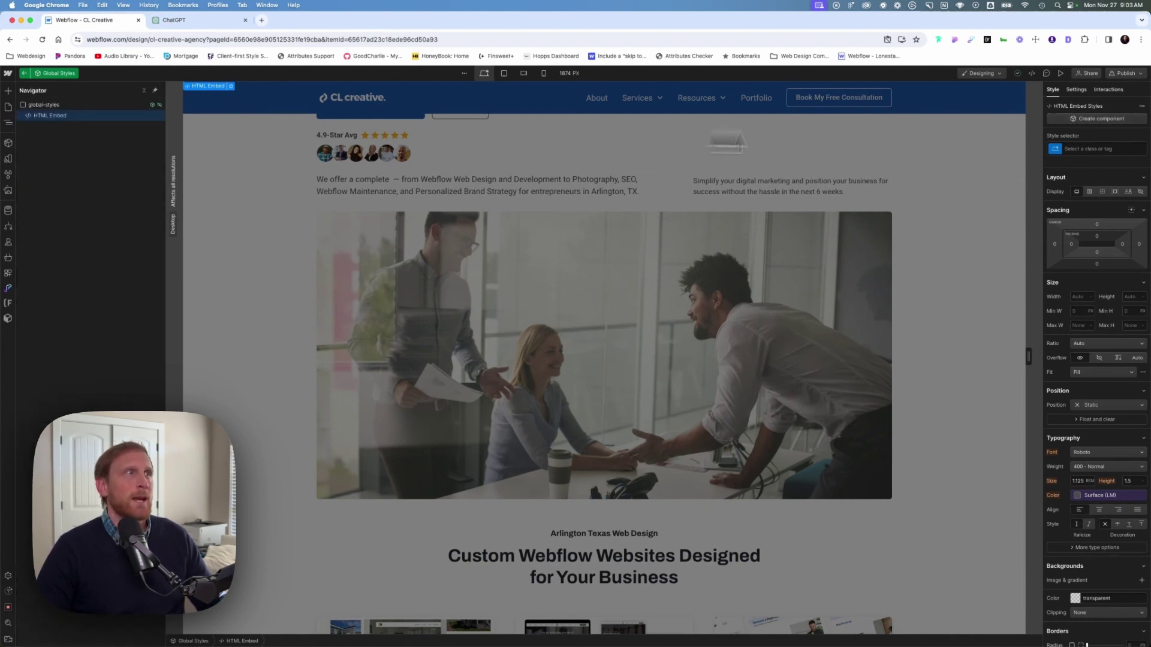
left_click(1076, 89)
left_click(1103, 224)
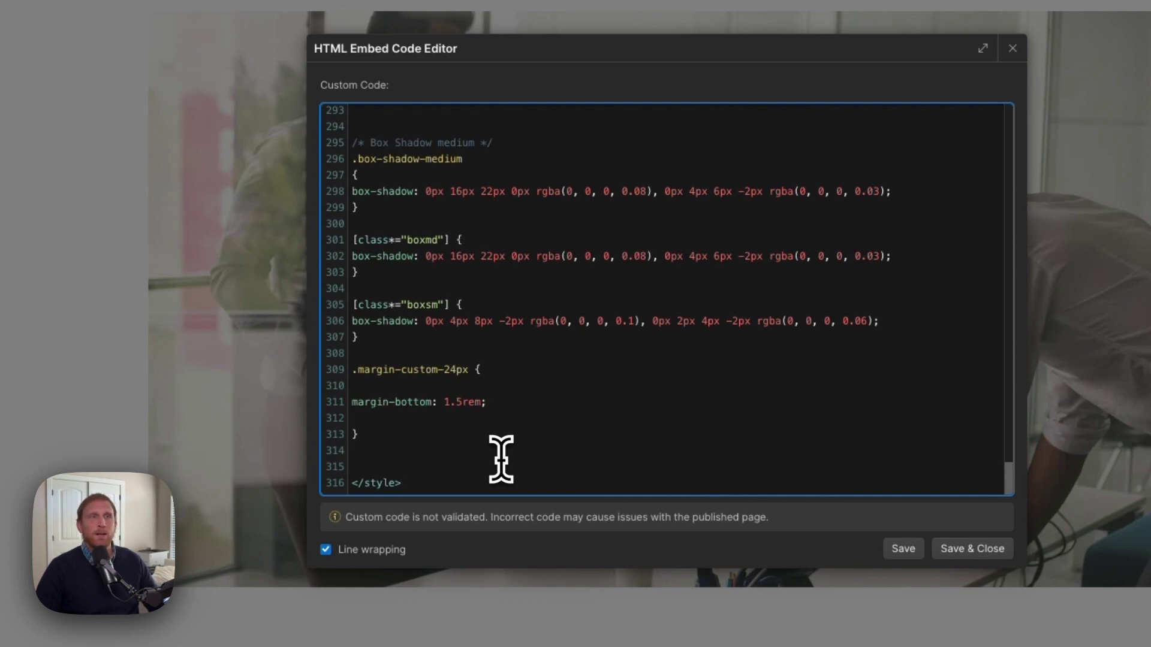
Step: Delete the three-line [class*="boxsm"] box-shadow rule from the embed code
triple_click(354, 324)
left_click_drag(355, 324, 350, 305)
key("ctrl+c")
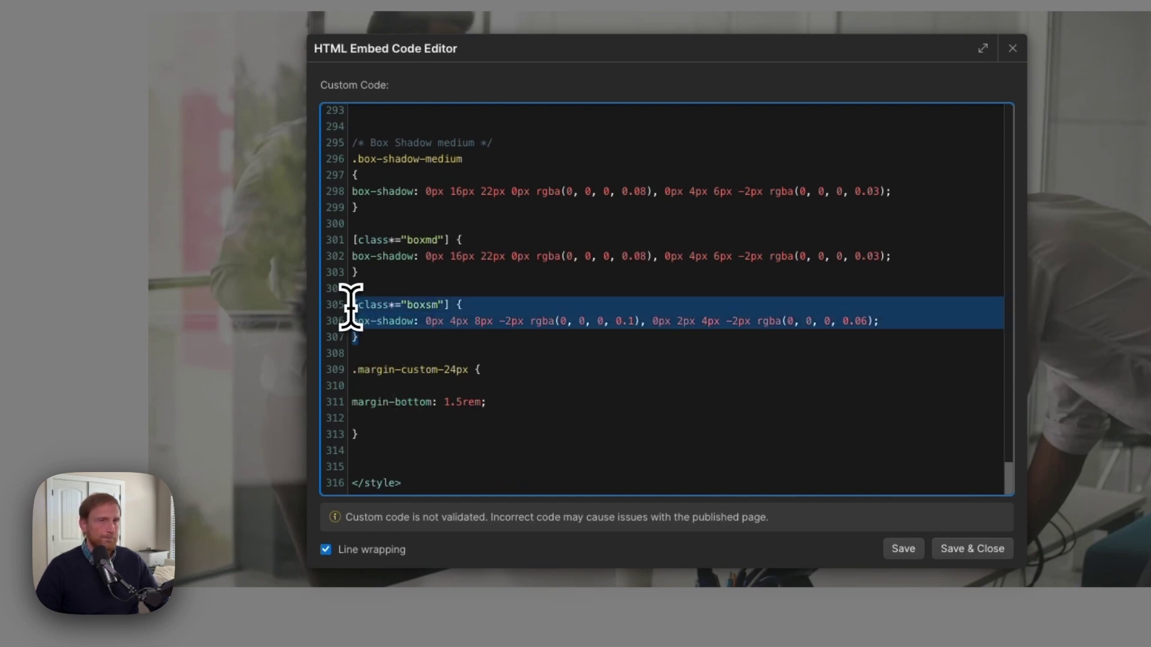
key("BackSpace")
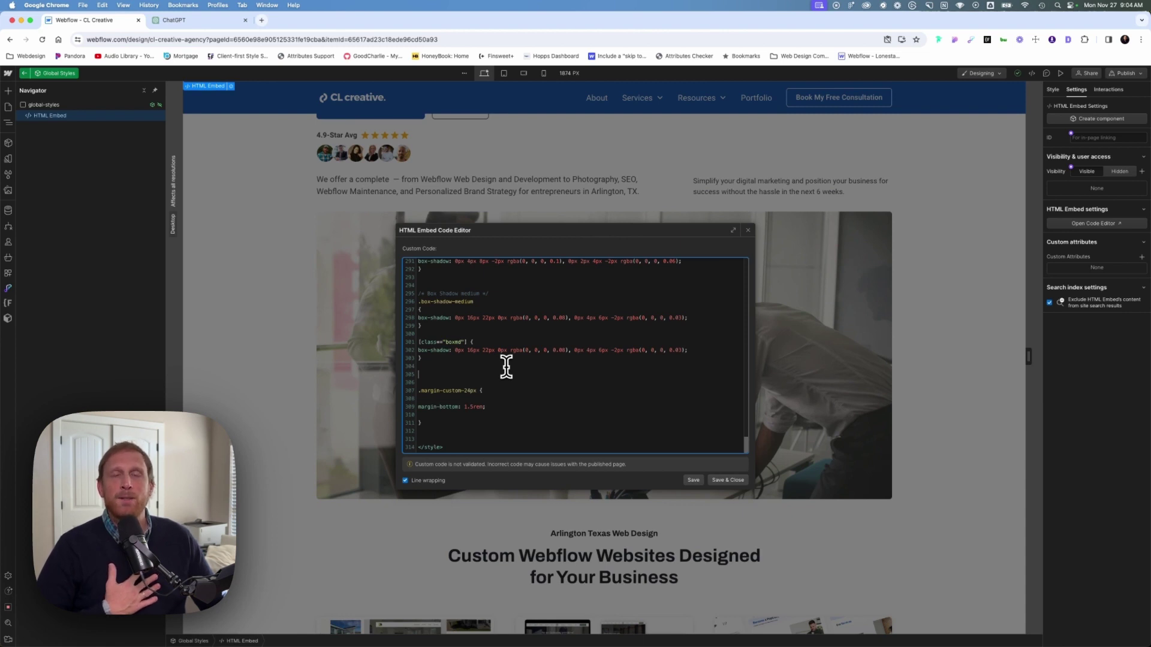
left_click(507, 367)
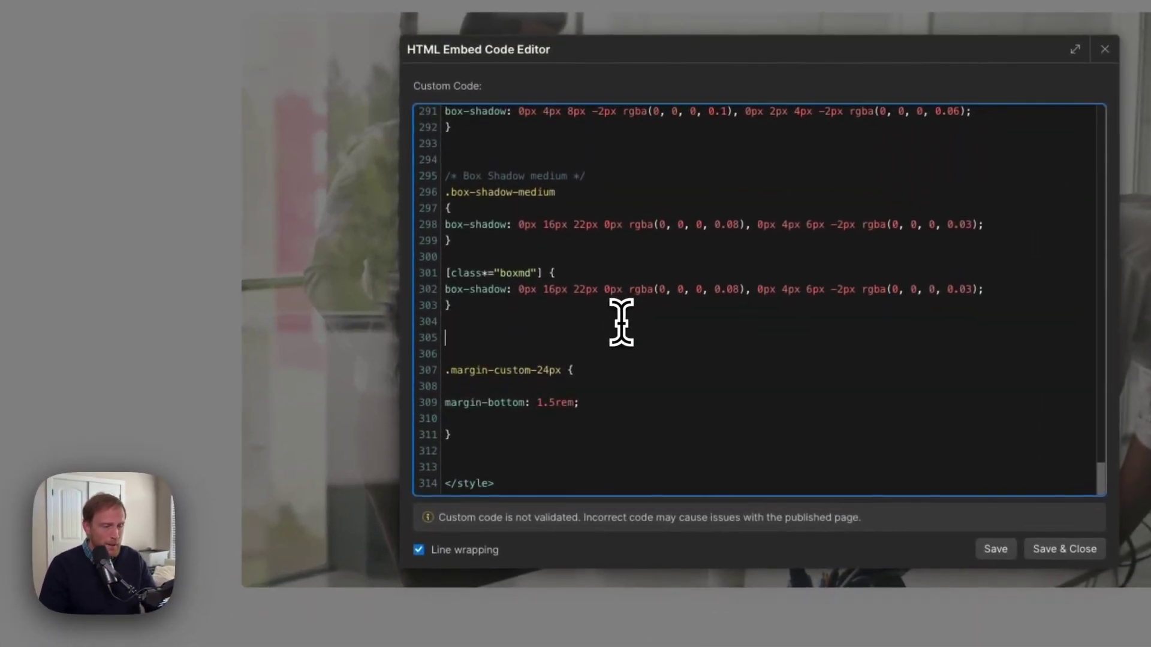
Step: Write a [class*="boxsm"] rule with the pasted small box-shadow, copy 'boxsm', and save the code
type("[class")
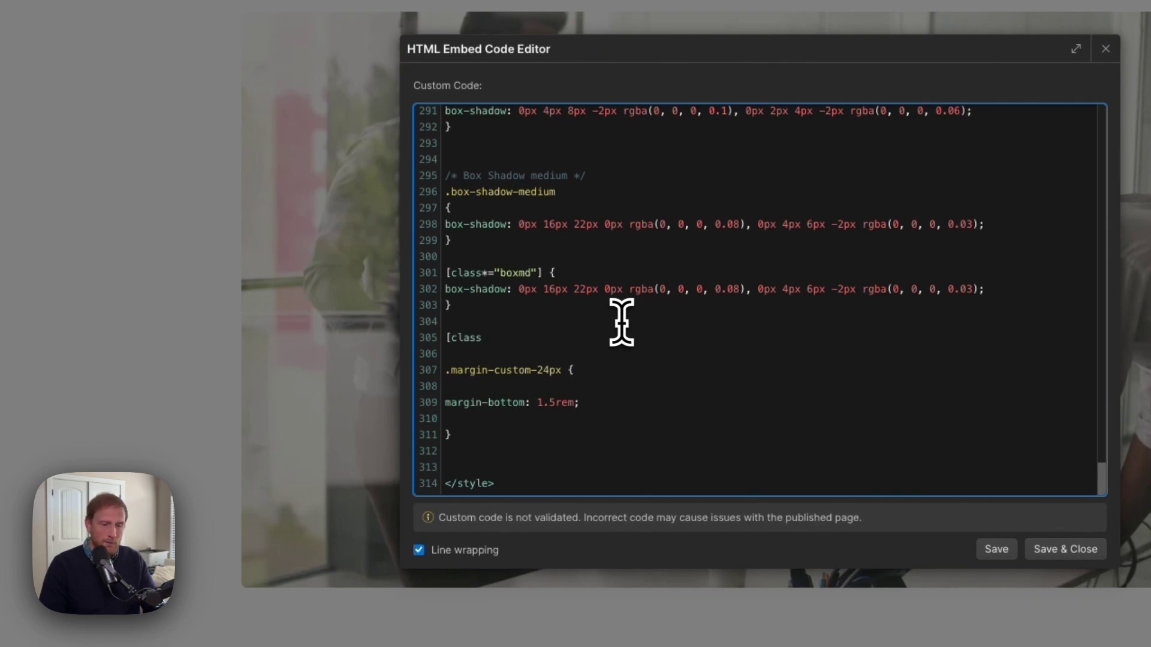
type("*=")
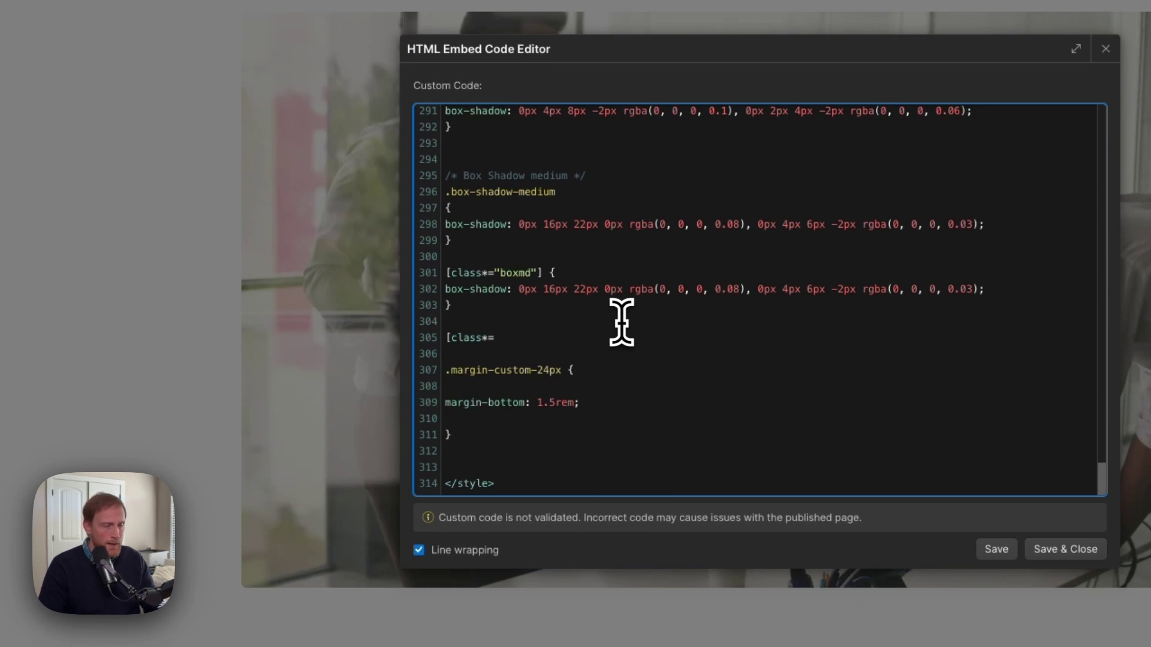
type("\"")
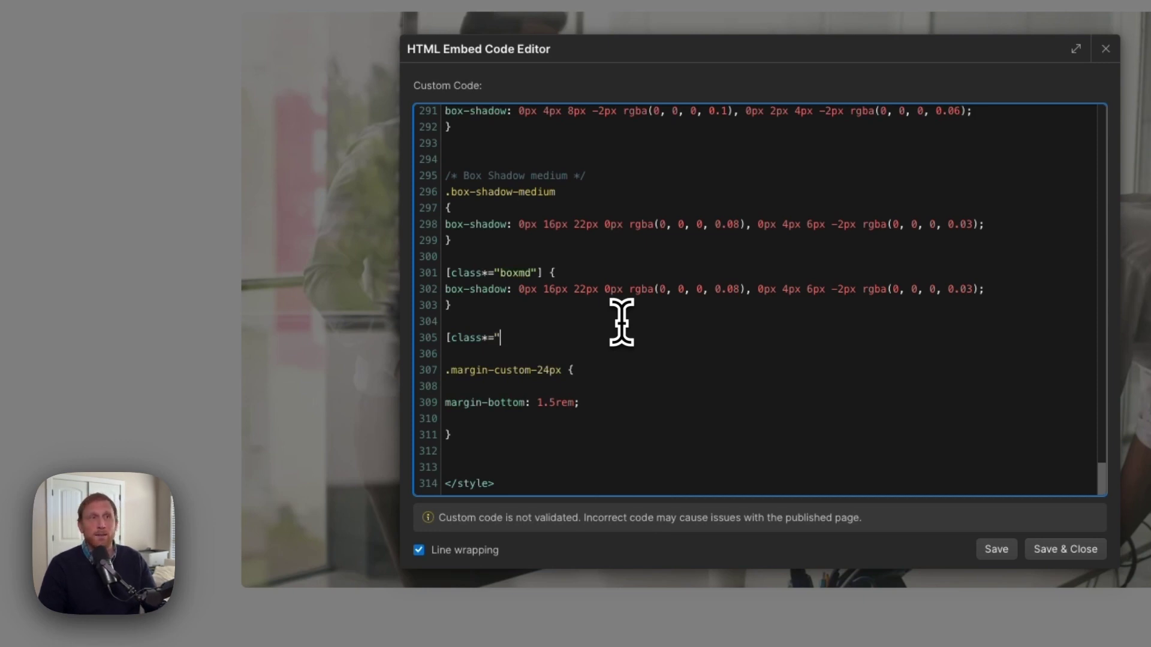
type("box")
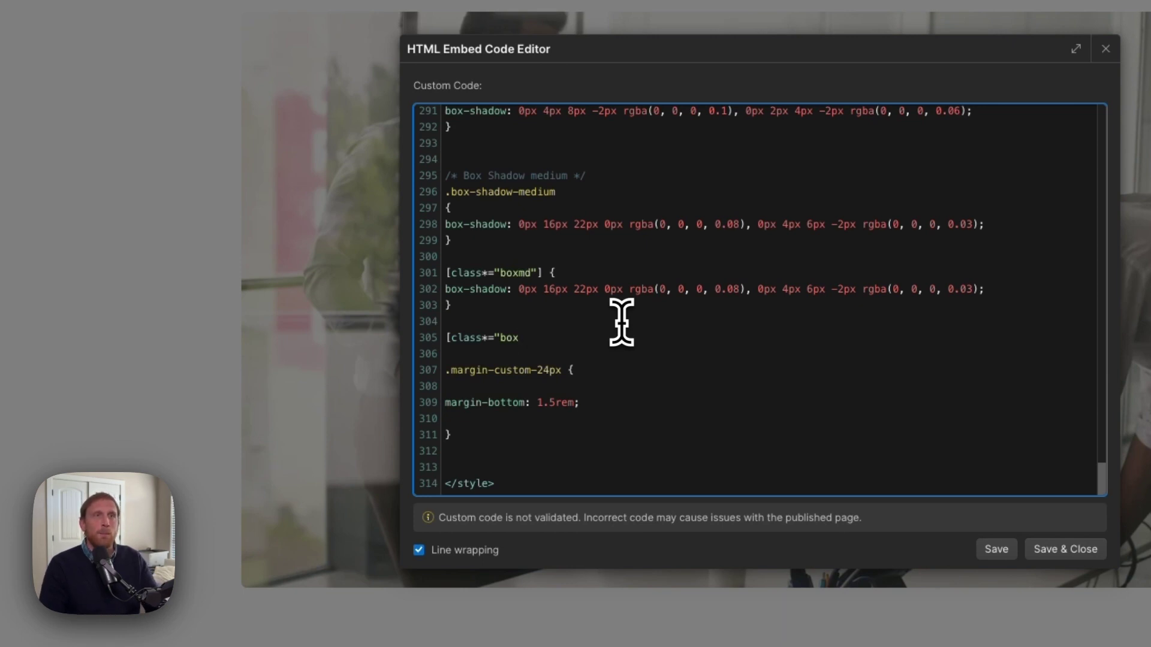
type("sm\"")
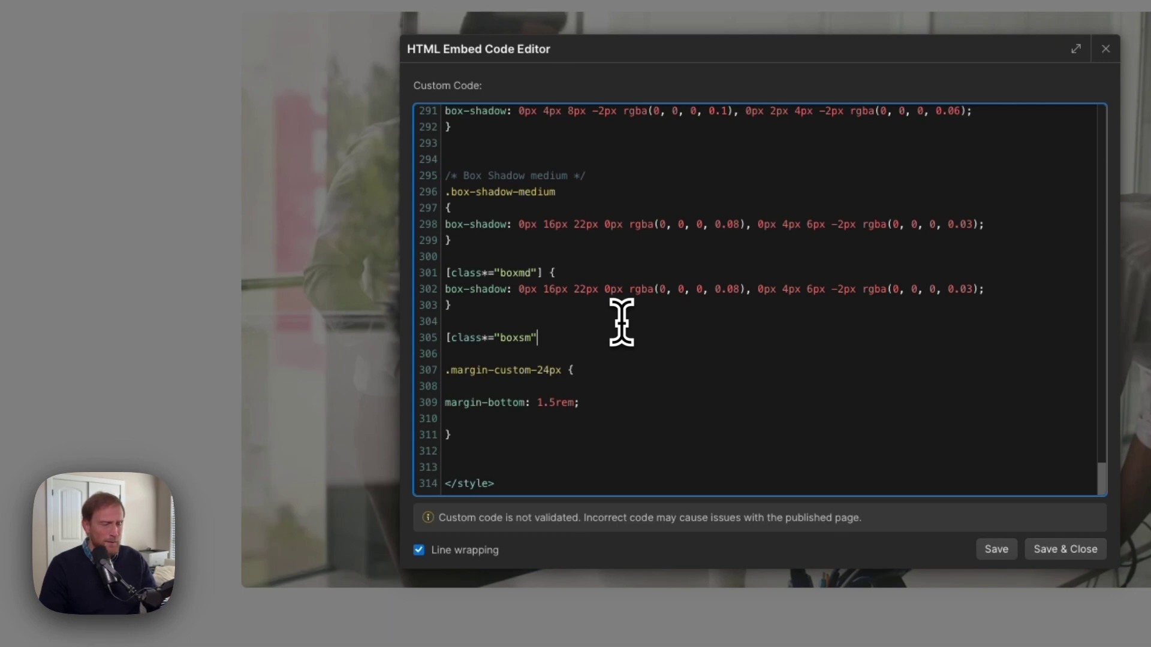
type("]")
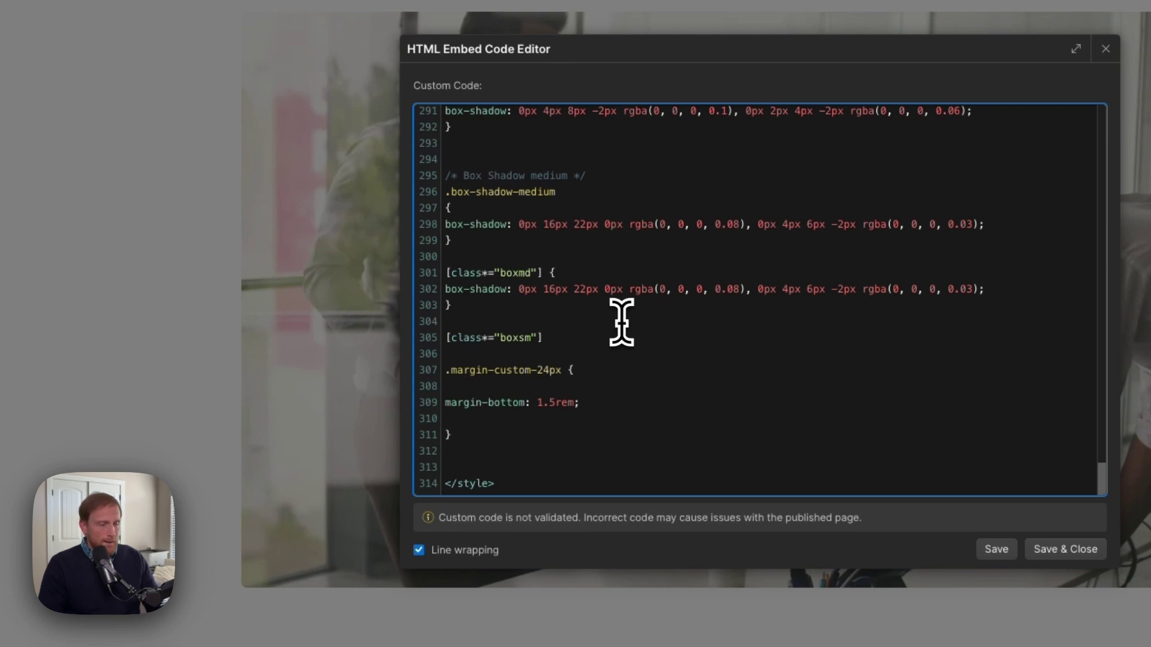
type(" {")
key("Return")
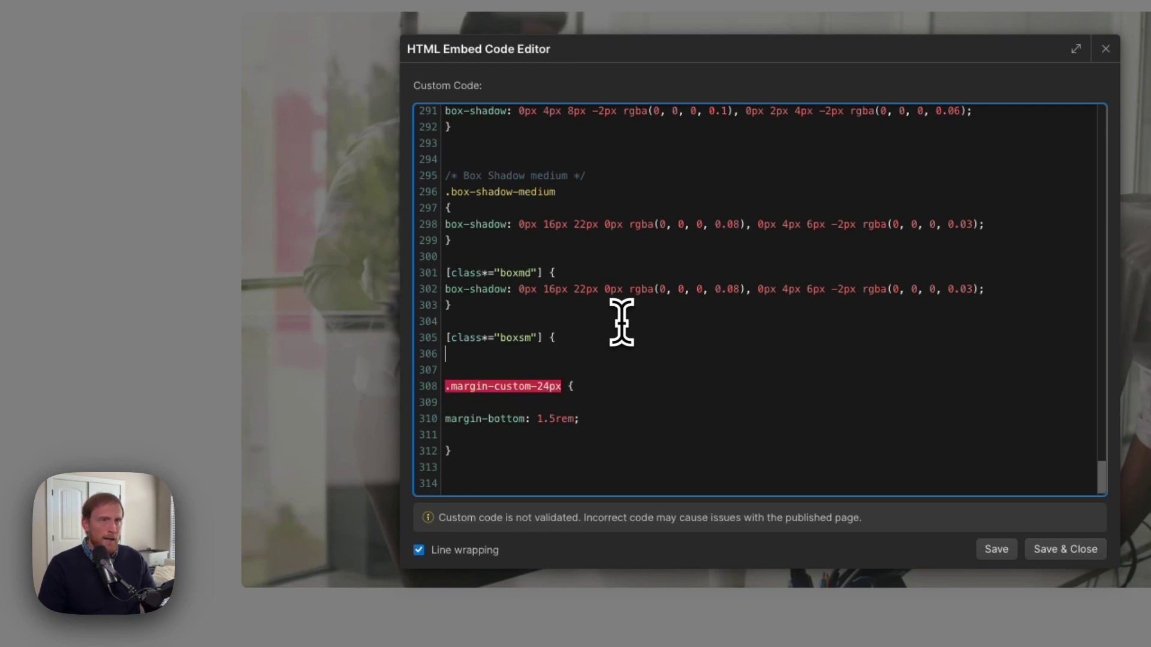
key("ctrl+v")
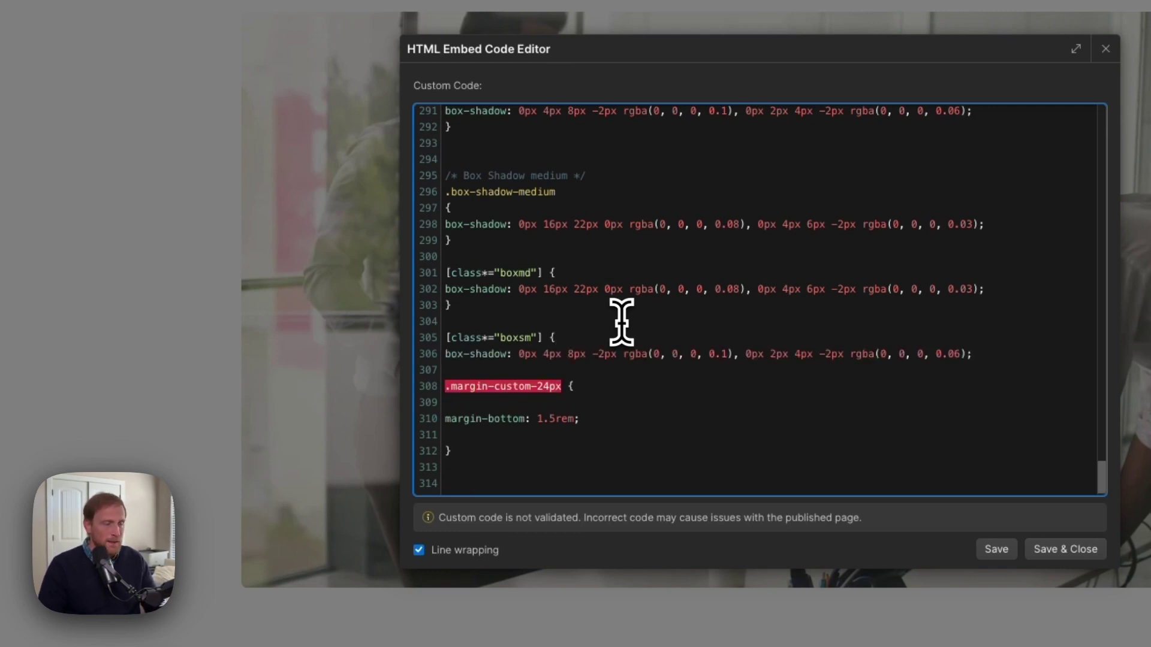
key("Return")
type("}")
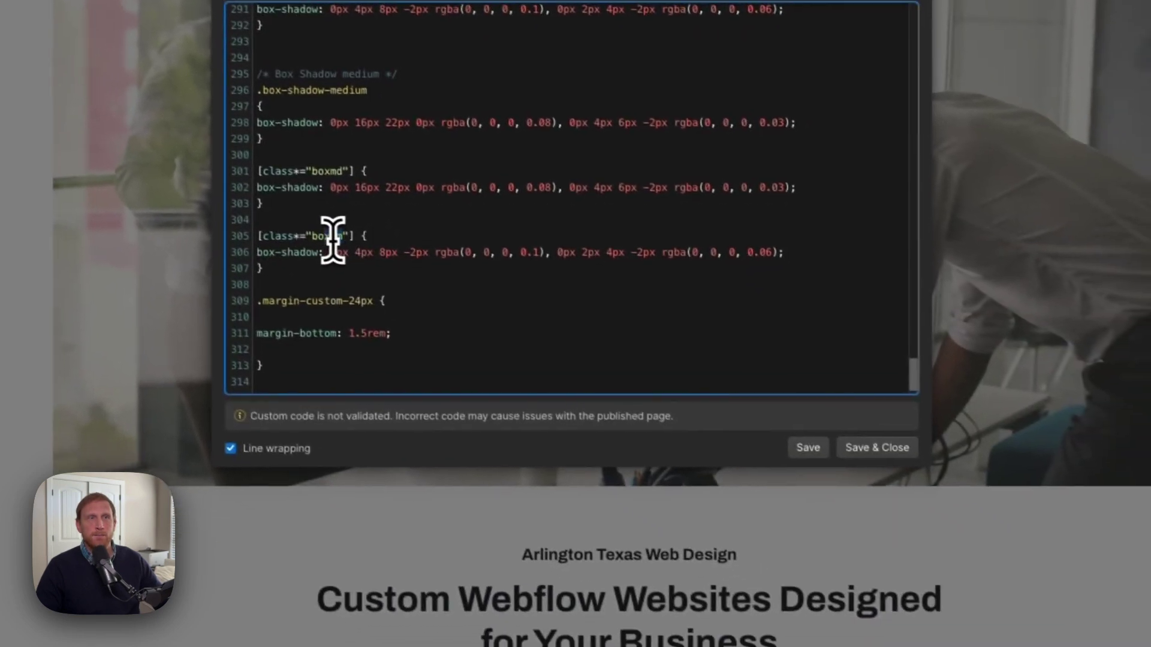
double_click(503, 338)
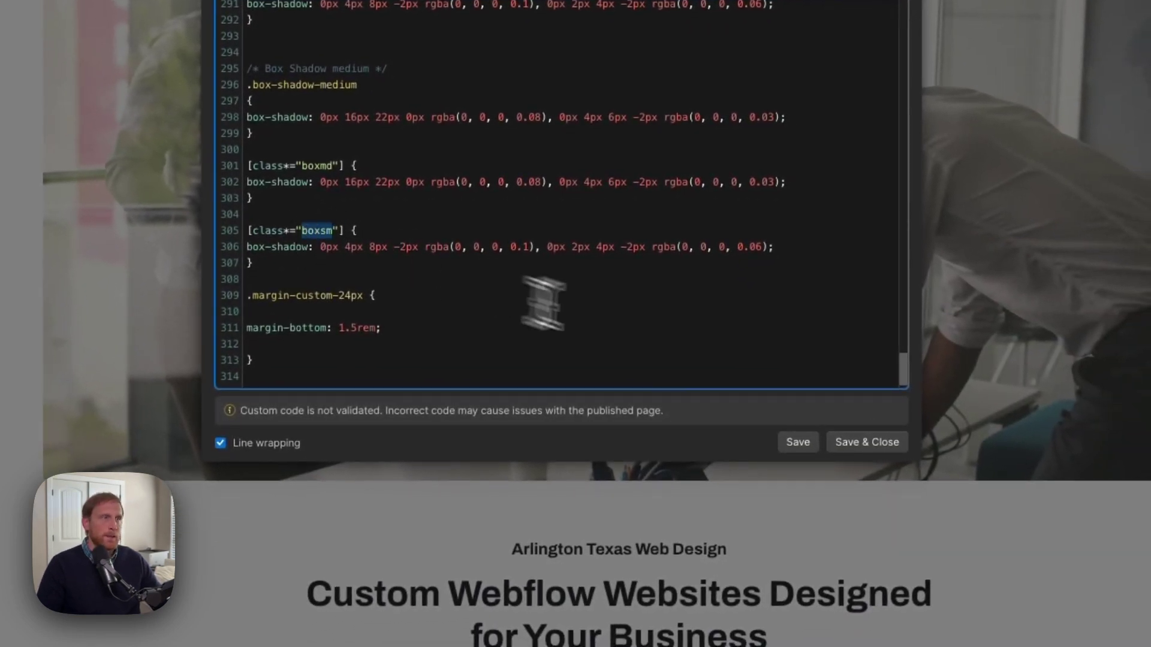
left_click(857, 444)
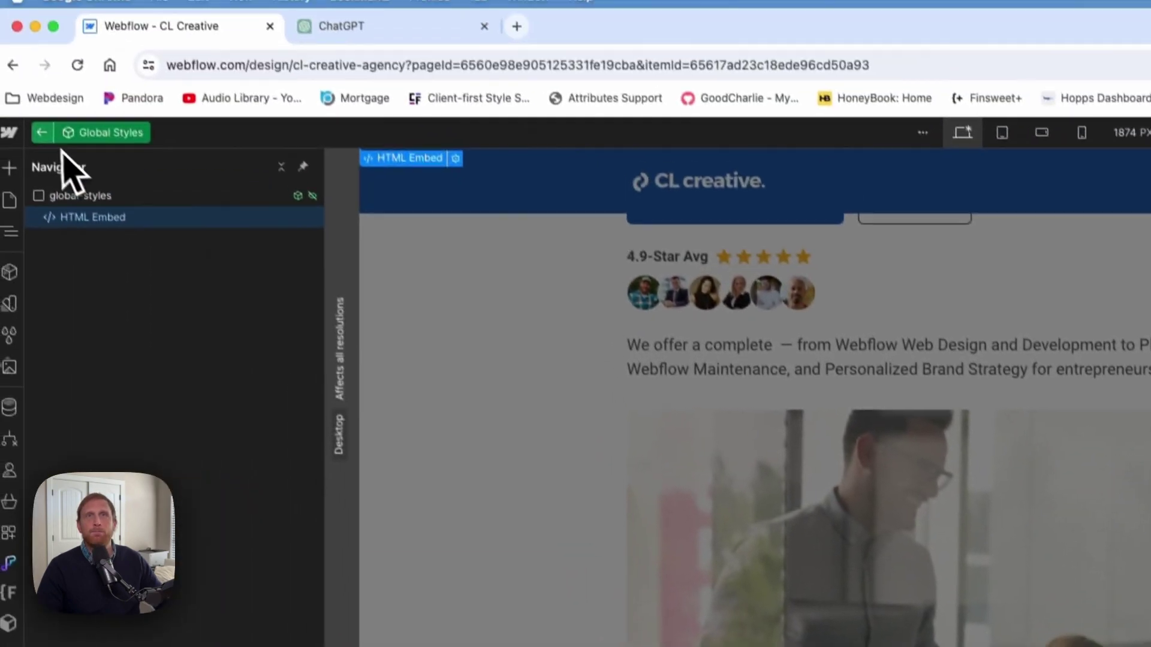
Step: Leave component editing and rename the hero image class to location_hero_image--boxsm
left_click(54, 151)
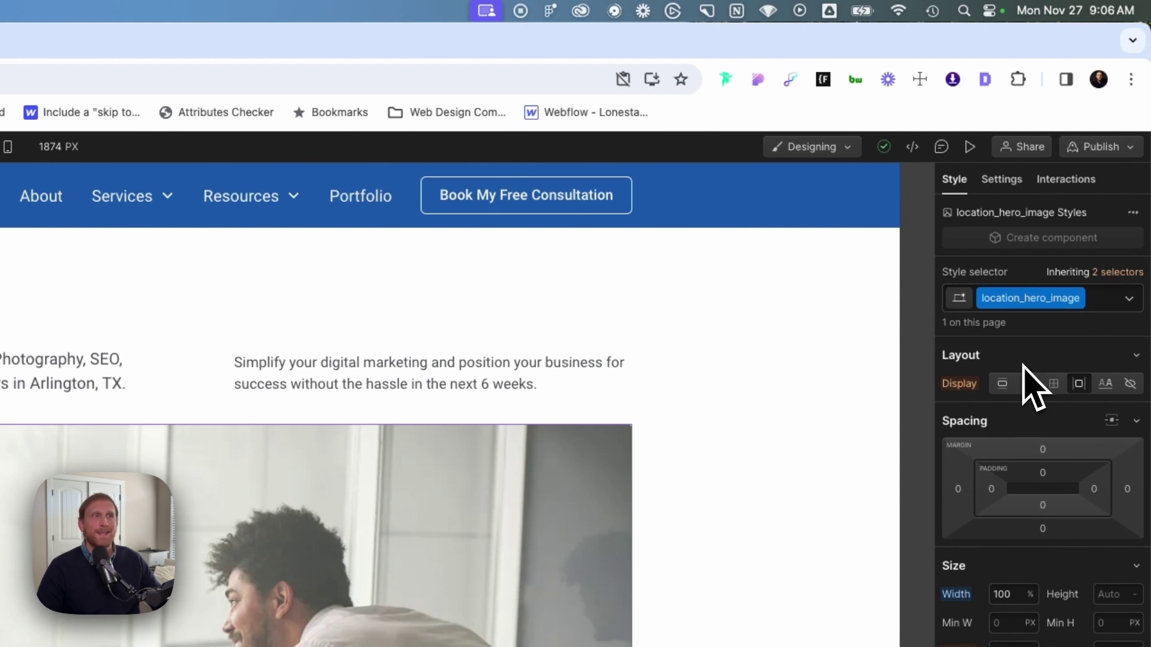
double_click(1034, 300)
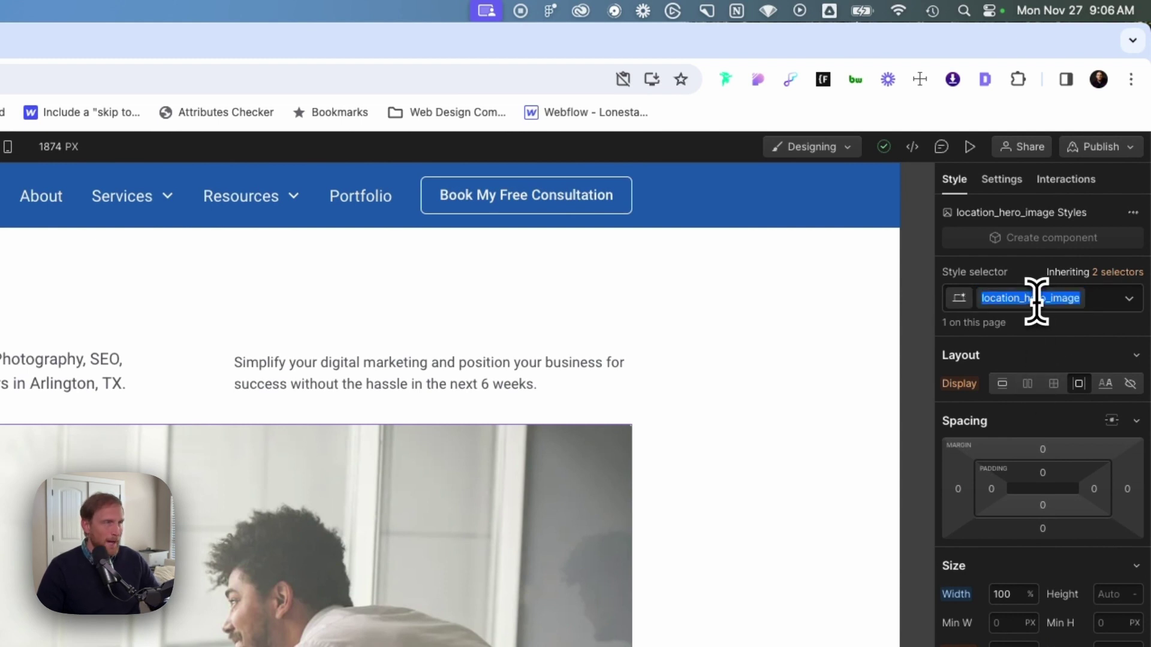
key("Right")
type("--")
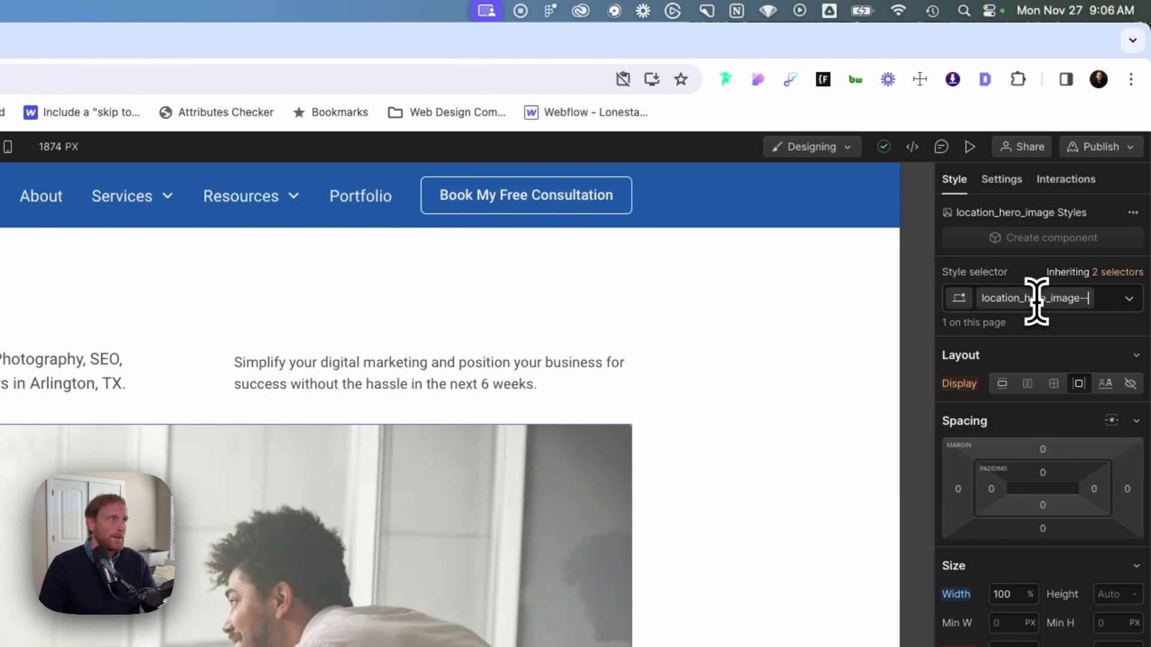
type("boxsm")
key("Return")
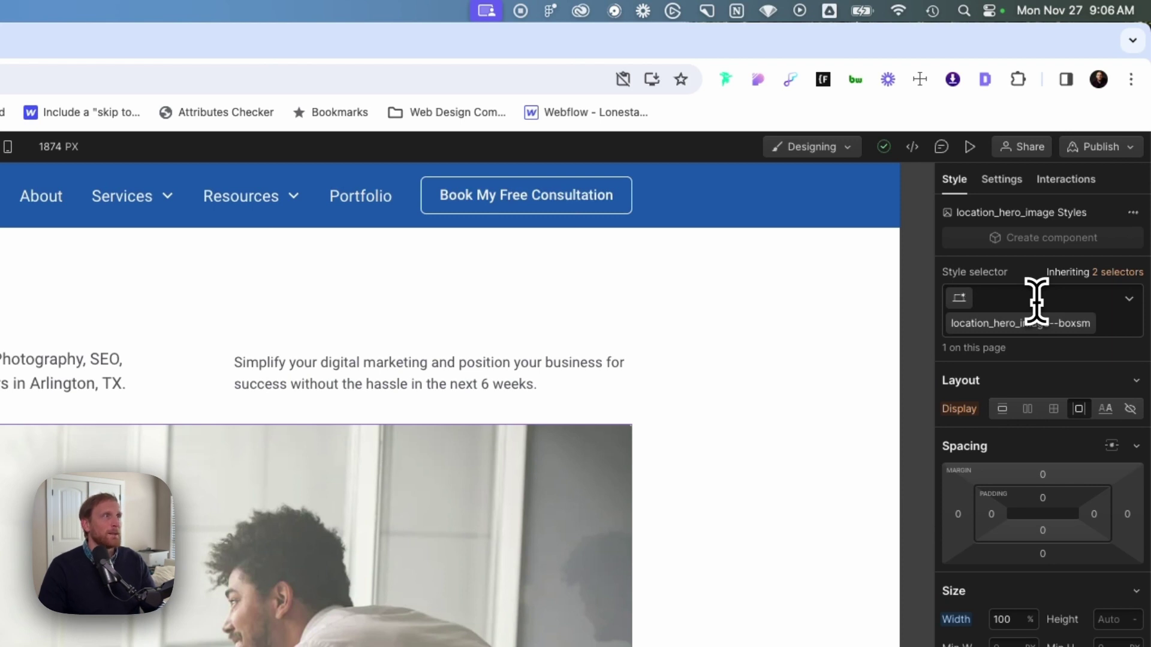
key("Return")
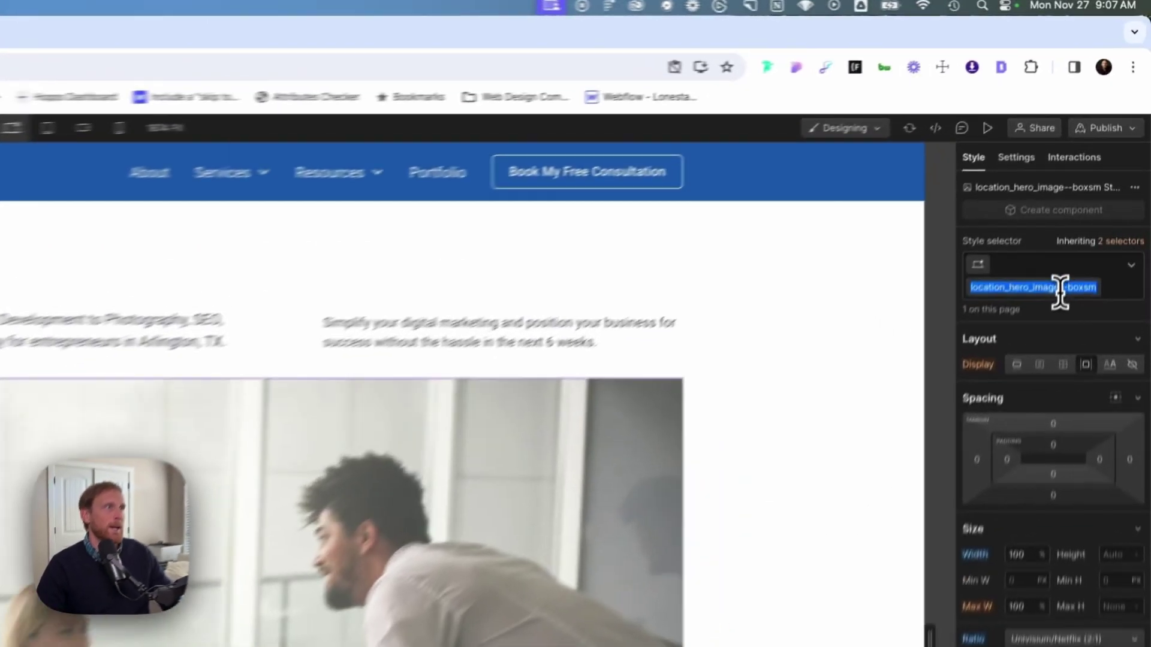
Step: Remove the --boxsm suffix, restoring the hero image class to location_hero_image
double_click(1099, 162)
left_click(1101, 163)
key("BackSpace")
key("BackSpace")
key("BackSpace")
key("BackSpace")
key("BackSpace")
key("BackSpace")
key("BackSpace")
key("Return")
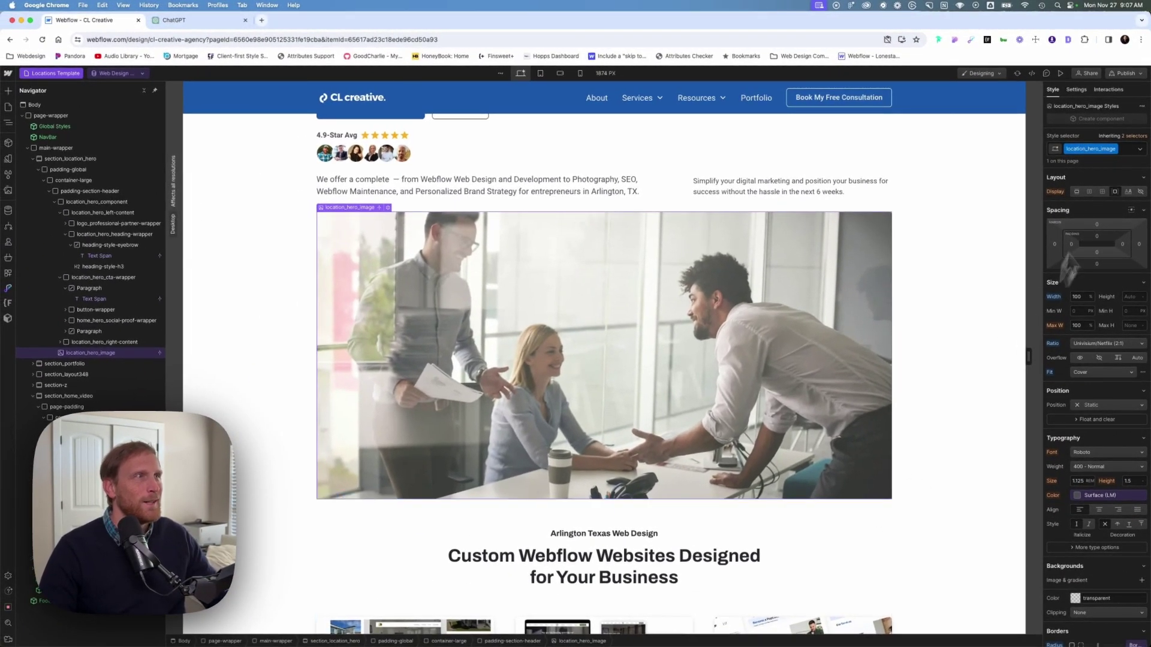
Step: Append --boxmd to the hero image class, making it location_hero_image--boxmd
double_click(1096, 150)
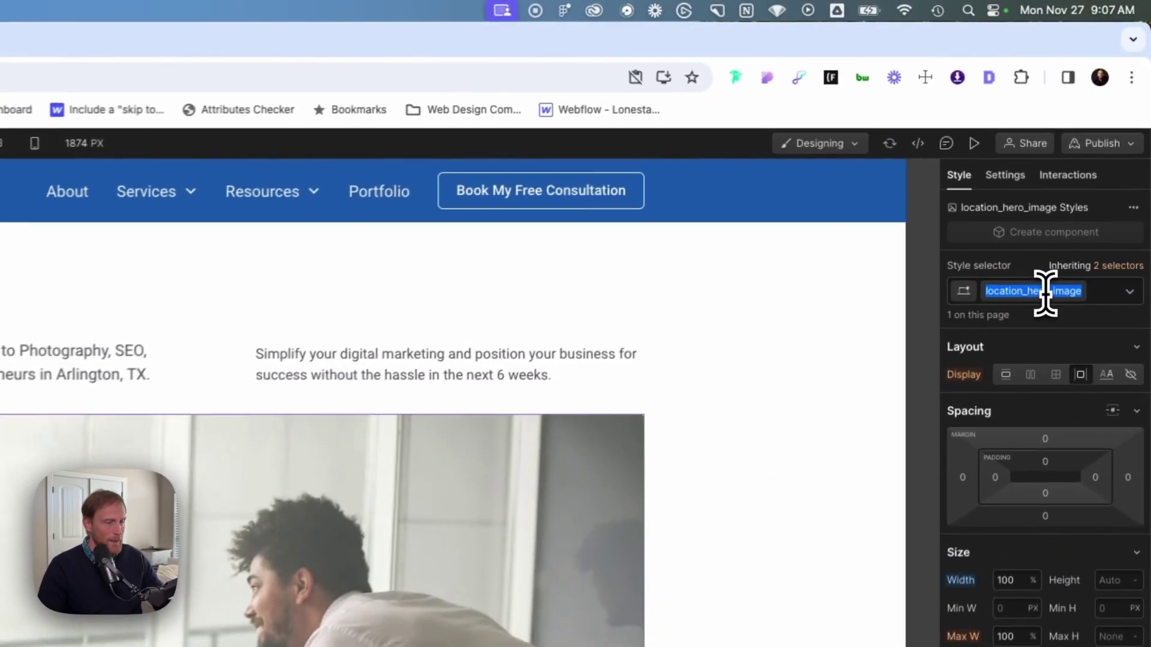
left_click(1046, 294)
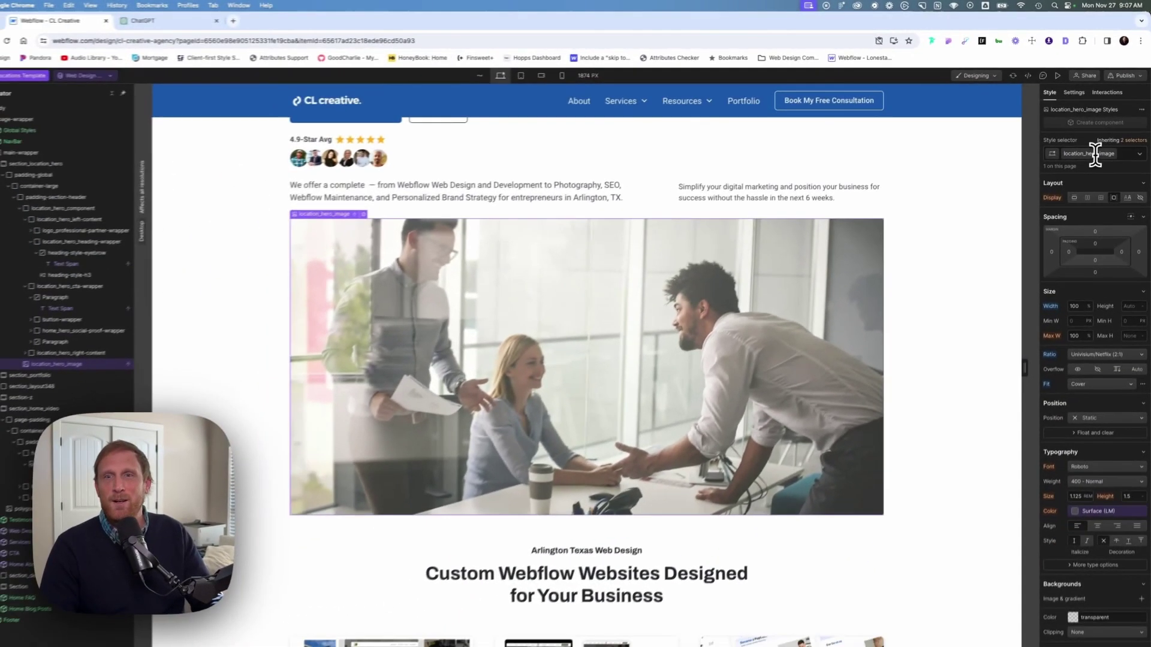
type("-boxm")
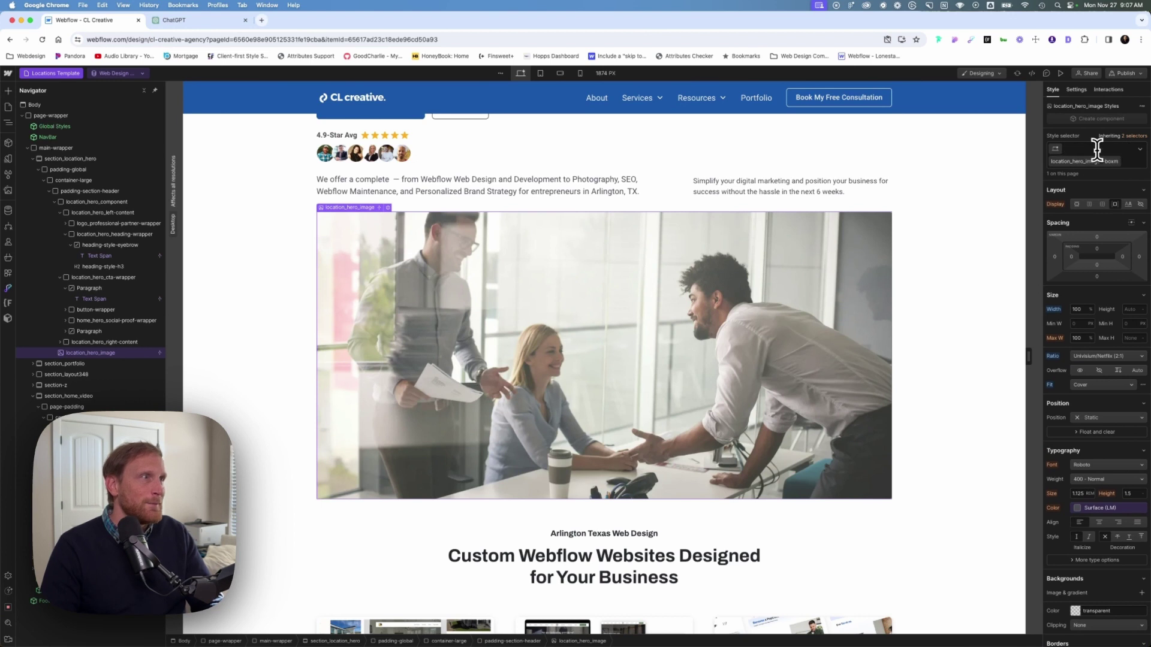
type("o")
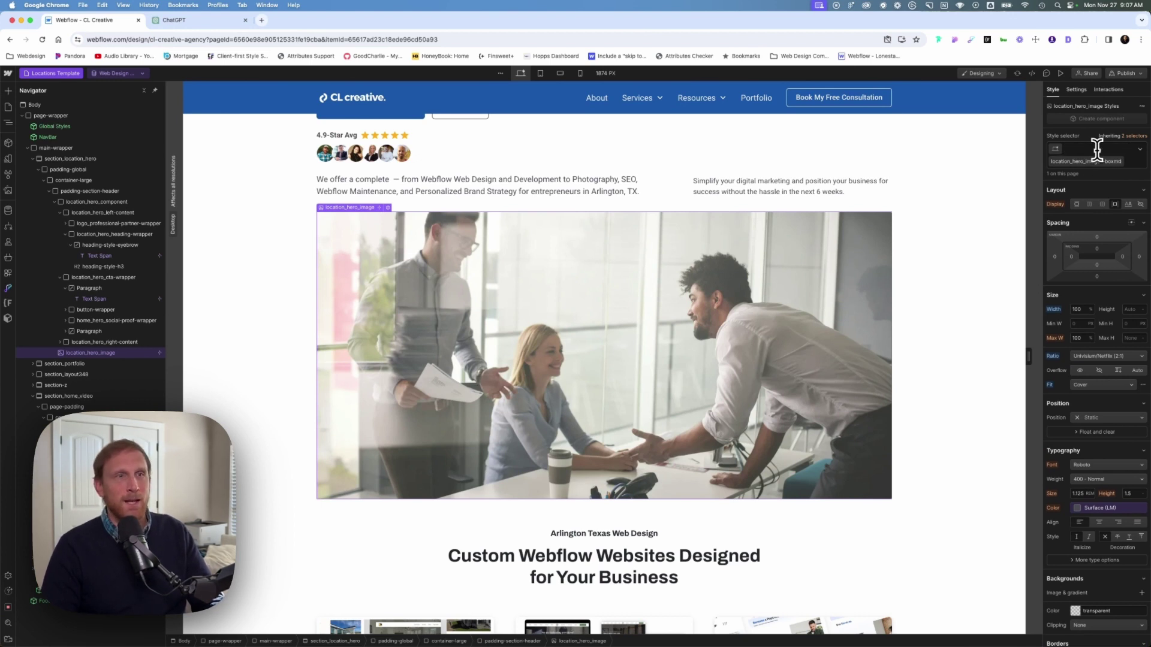
key("Return")
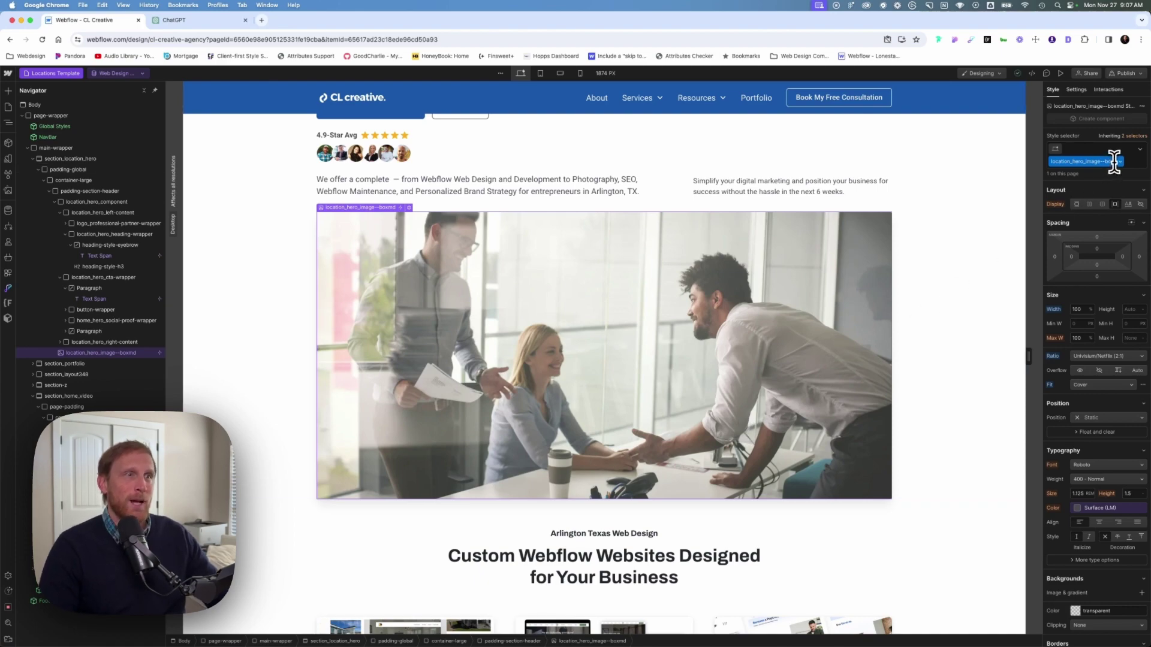
Step: Rename the laptop image's class to section-z-text-left_image--boxsm and check its small shadow
scroll(971, 326, "down", 8)
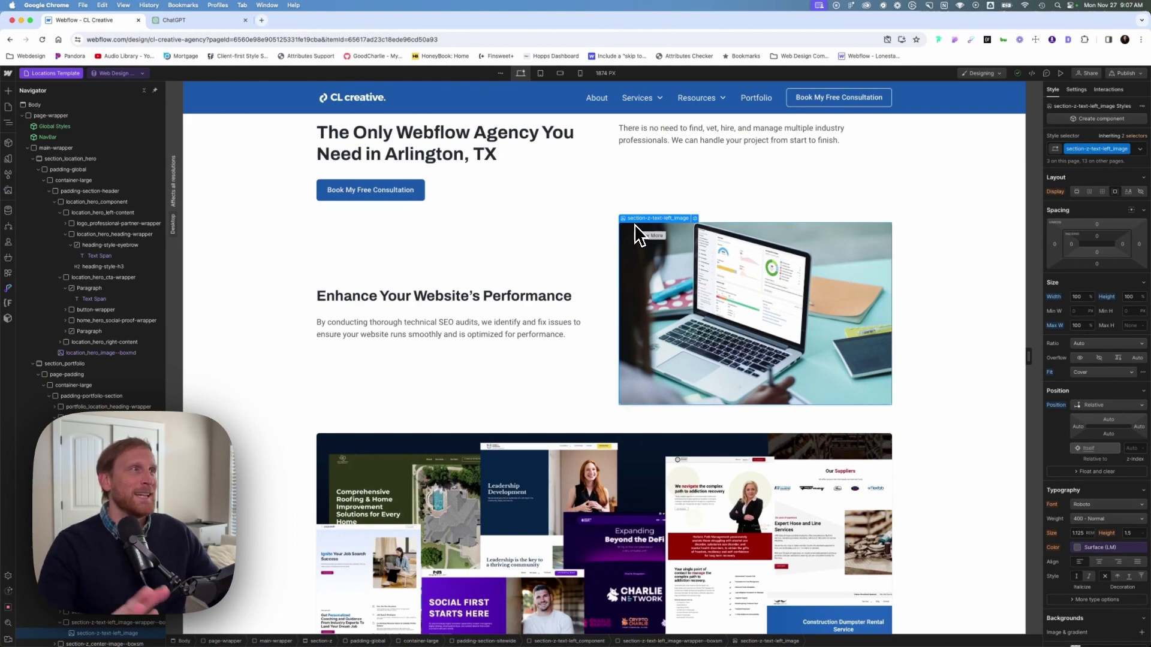
double_click(1091, 150)
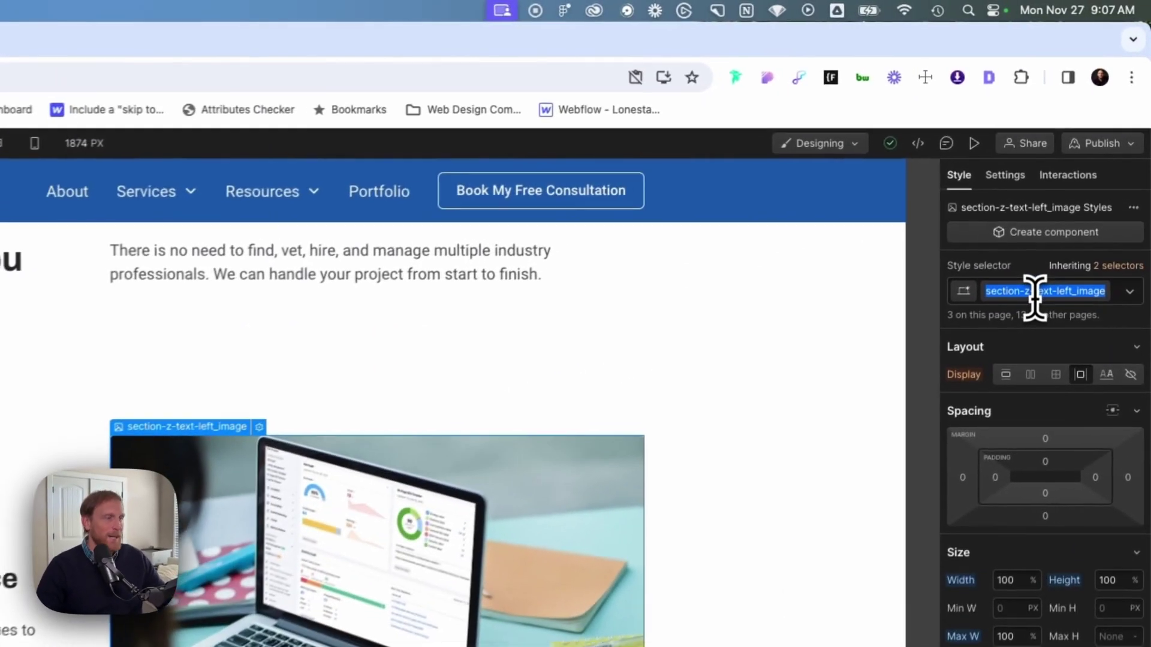
key("Right")
type("--")
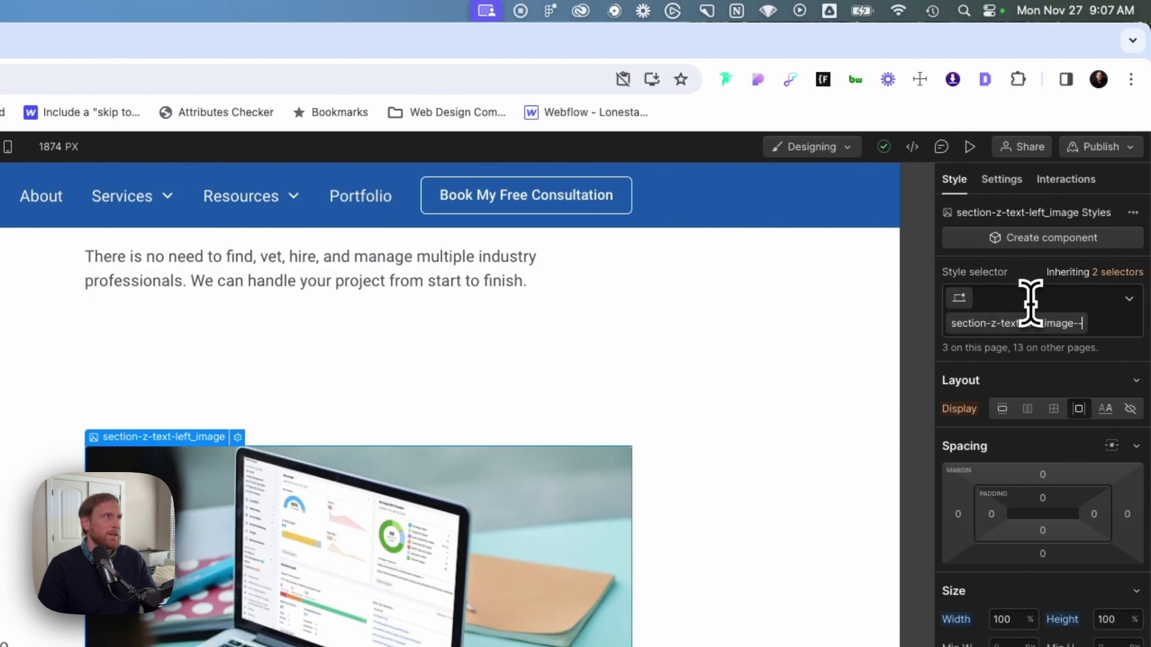
type("boxsm")
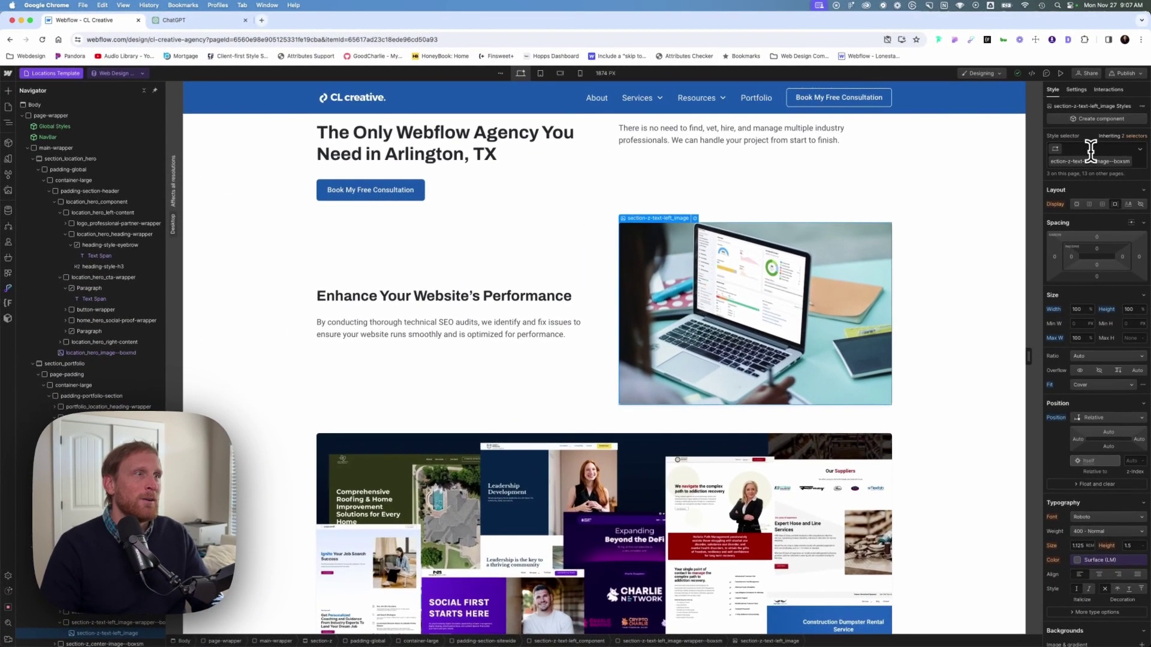
key("Return")
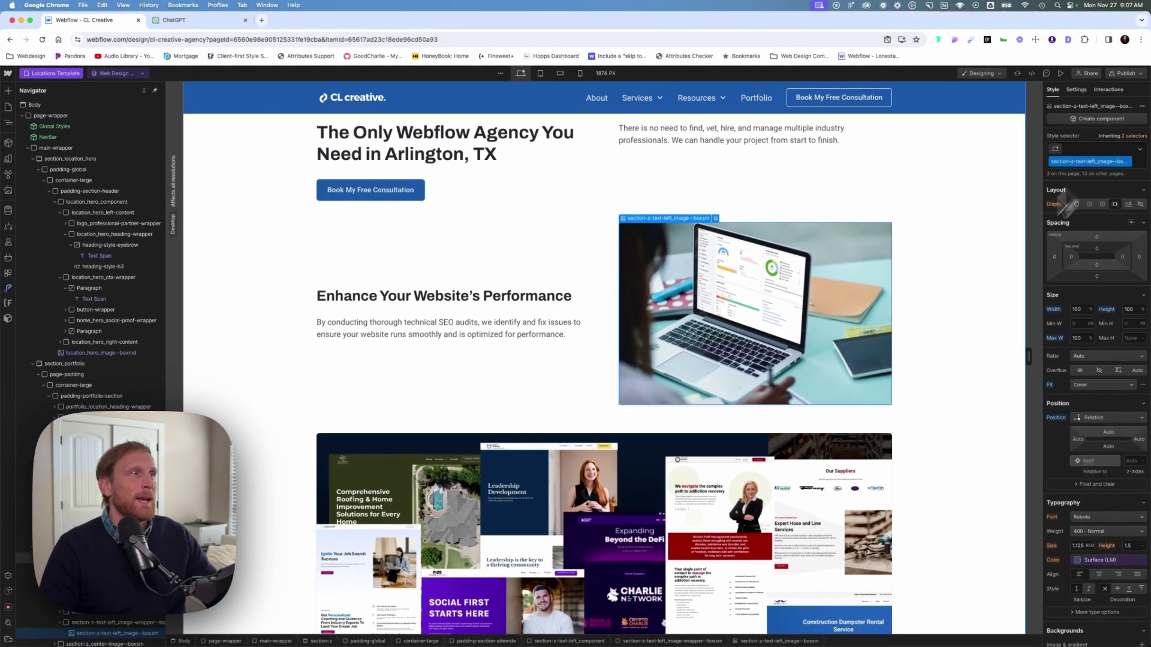
left_click(906, 320)
left_click(587, 414)
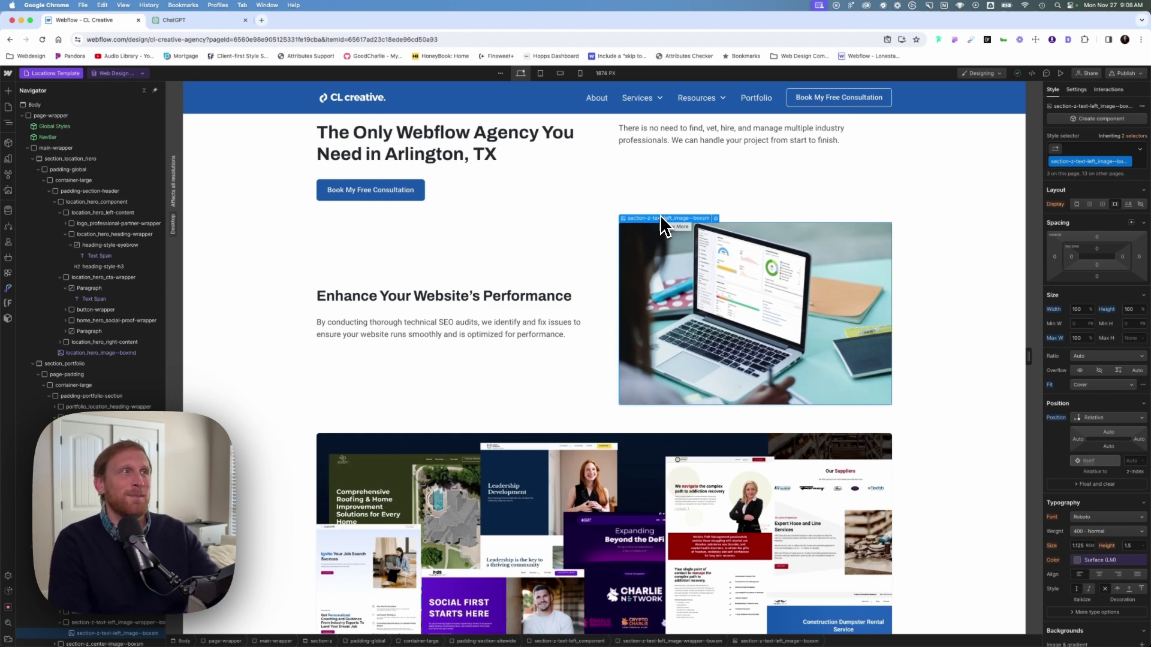
Step: Add a boxsm combo class to the laptop image
left_click(1110, 151)
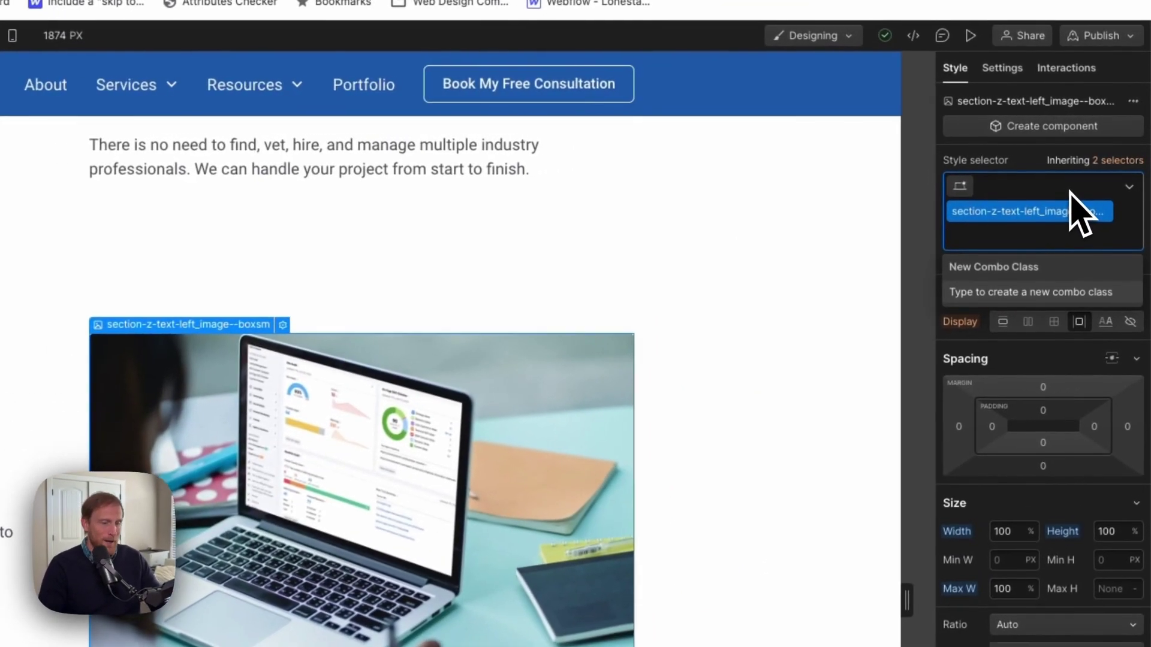
type("boxsm")
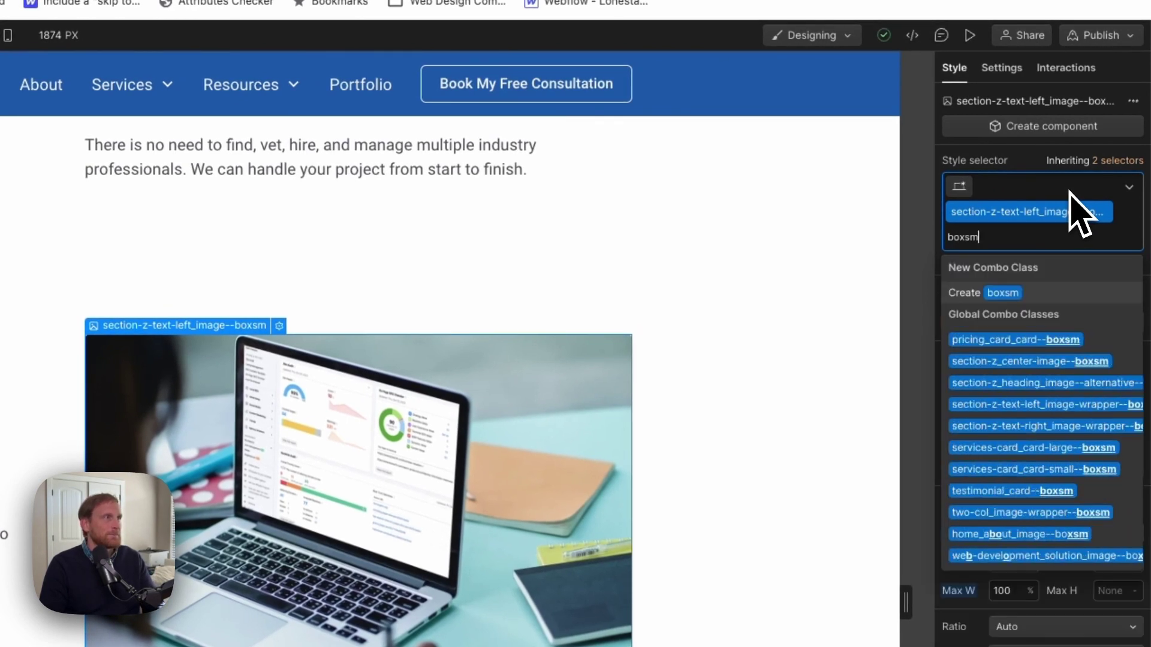
key("Return")
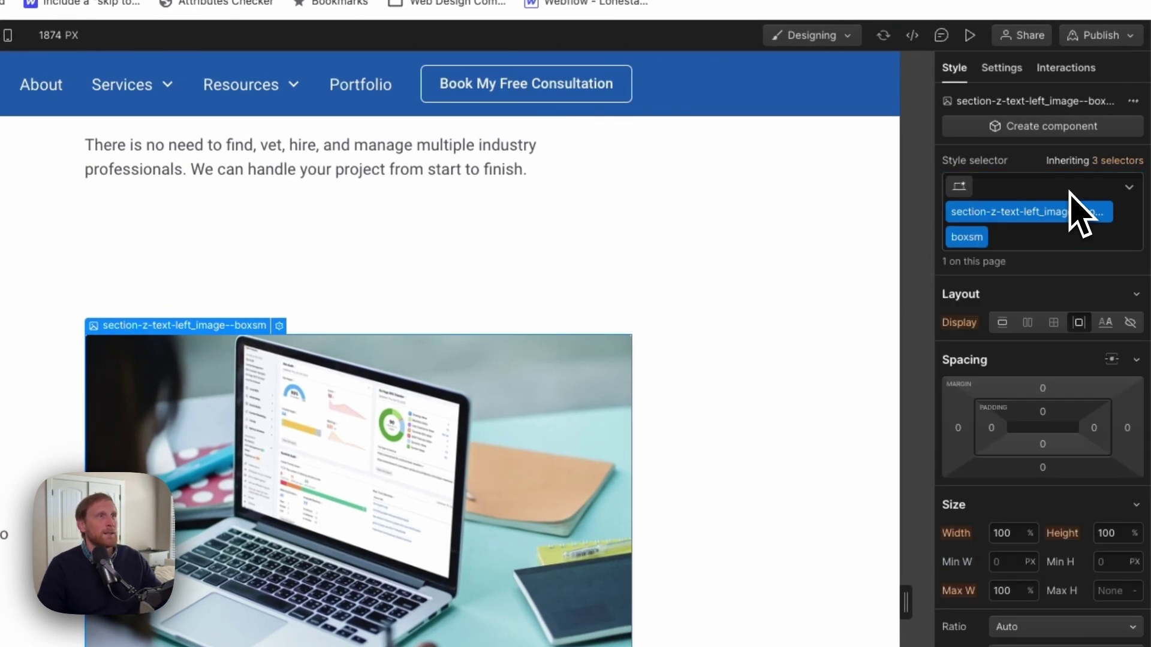
Step: Remove the --boxsm suffix so the base class reads section-z-text-left_image again
double_click(1013, 213)
key("Right")
key("BackSpace")
key("BackSpace")
key("BackSpace")
key("BackSpace")
key("BackSpace")
key("BackSpace")
key("BackSpace")
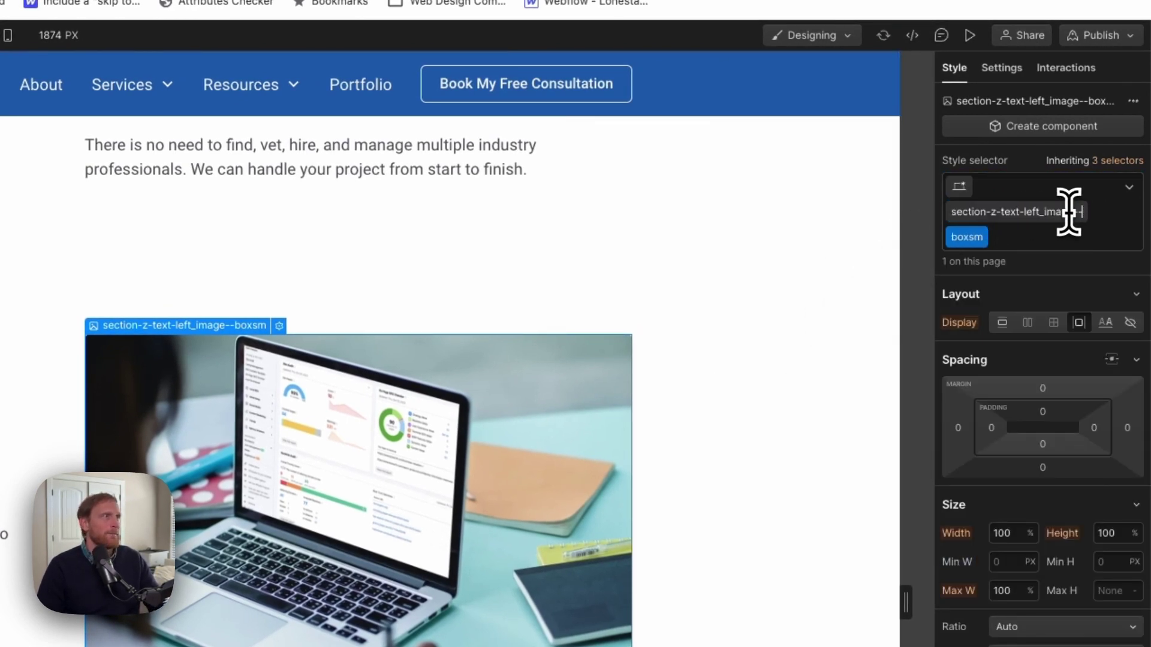
key("Return")
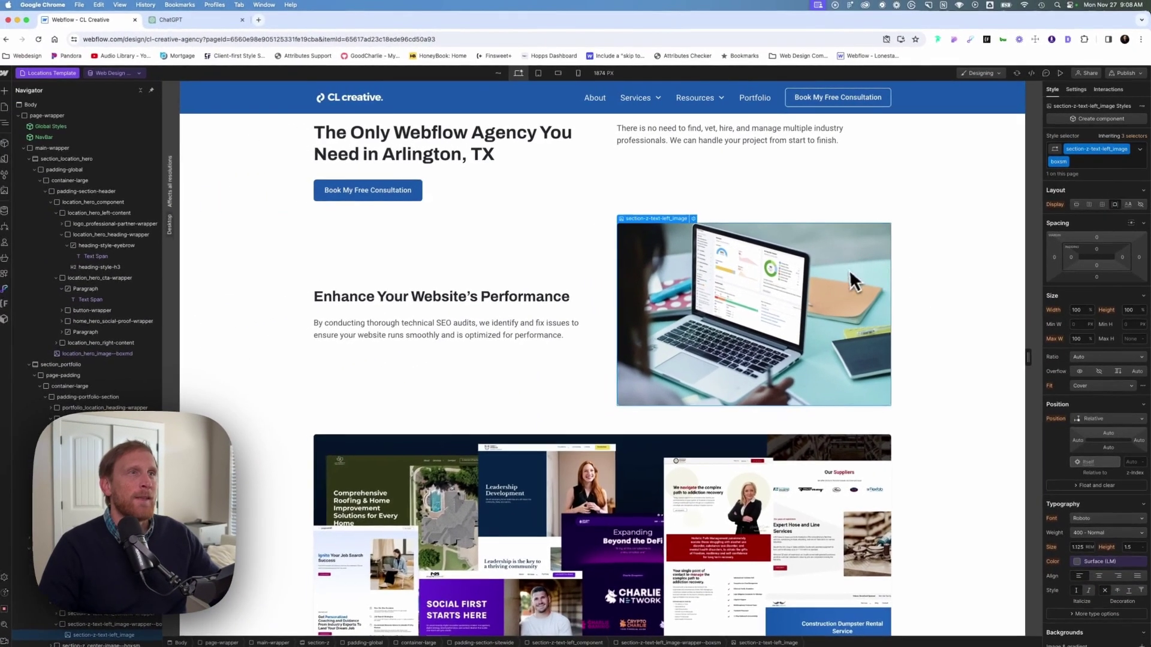